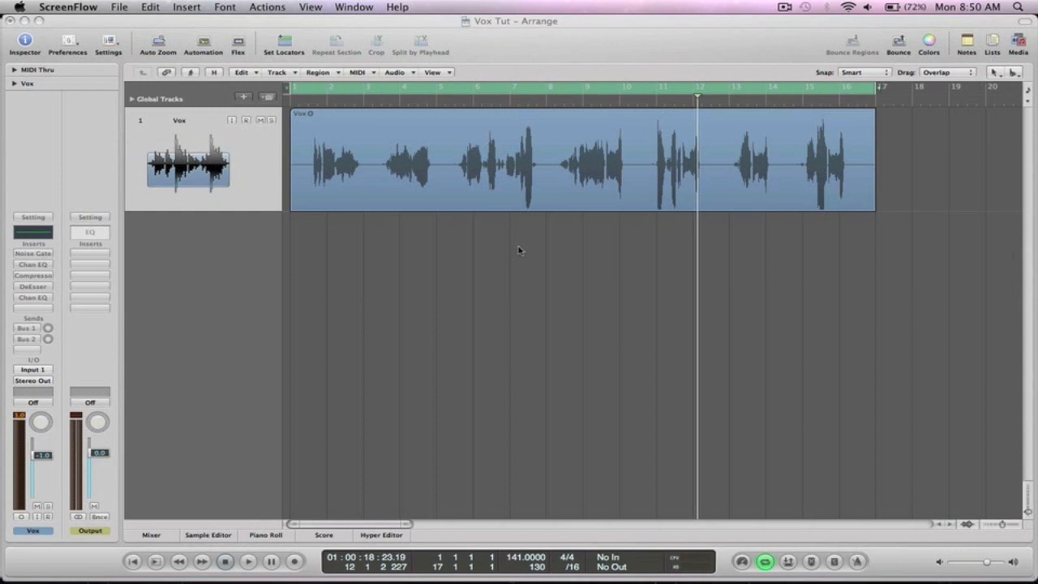
Step: Insert the mono Pitch Correction plug-in in the empty insert slot of the Vox track
left_click(508, 251)
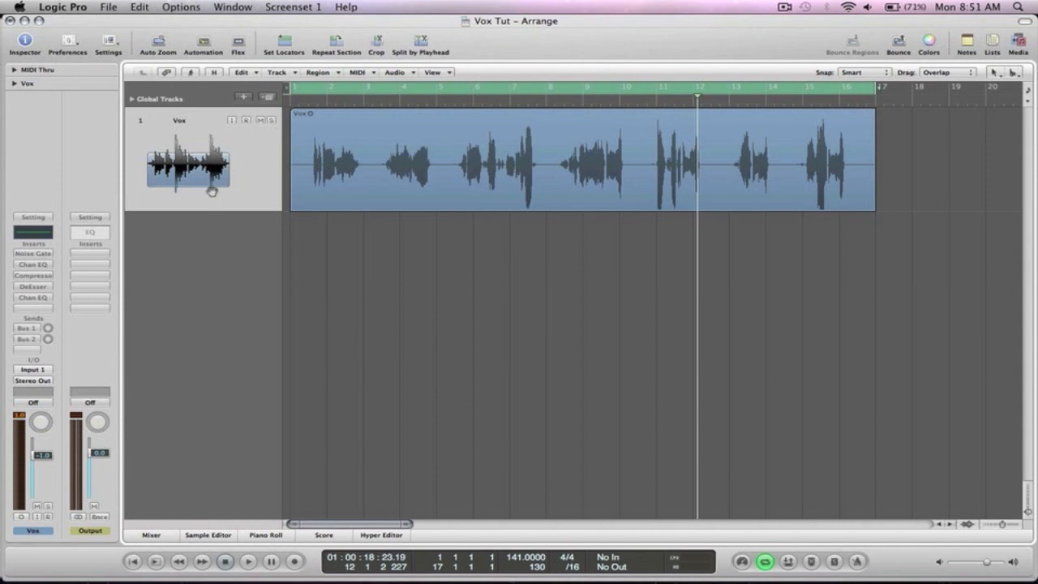
left_click(182, 154)
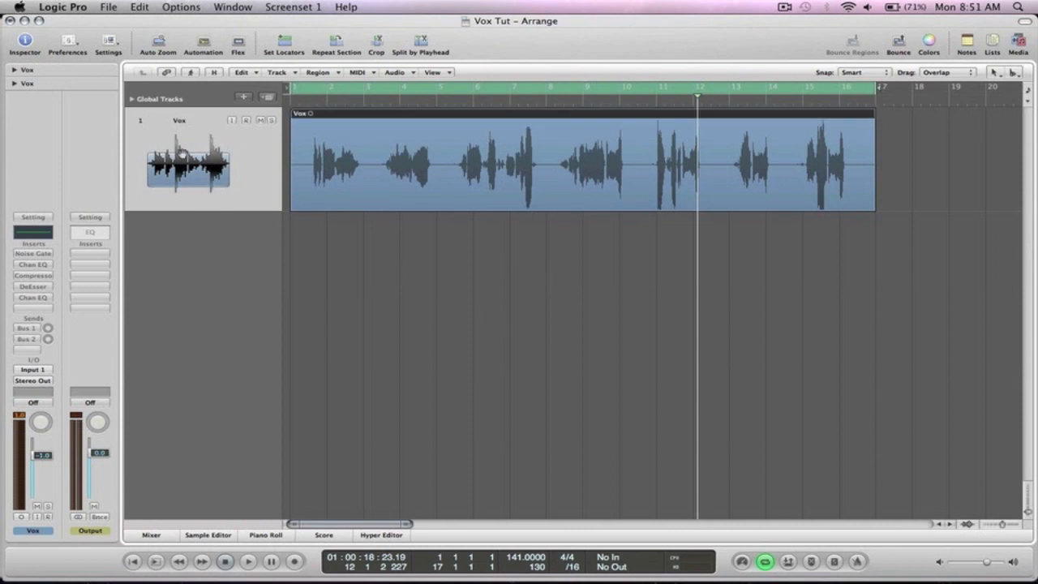
left_click(37, 312)
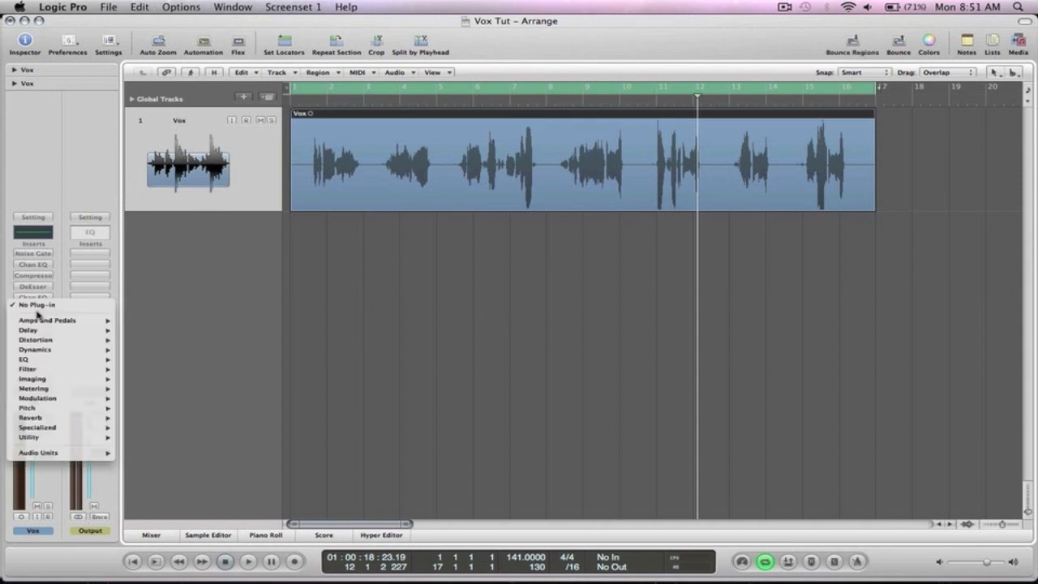
mouse_move(46, 411)
mouse_move(164, 411)
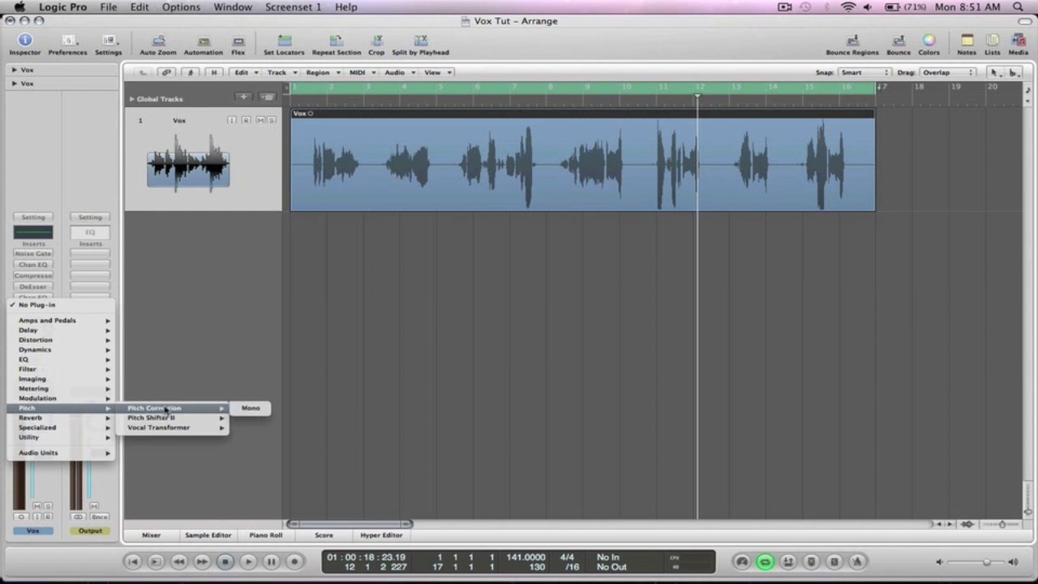
left_click(243, 412)
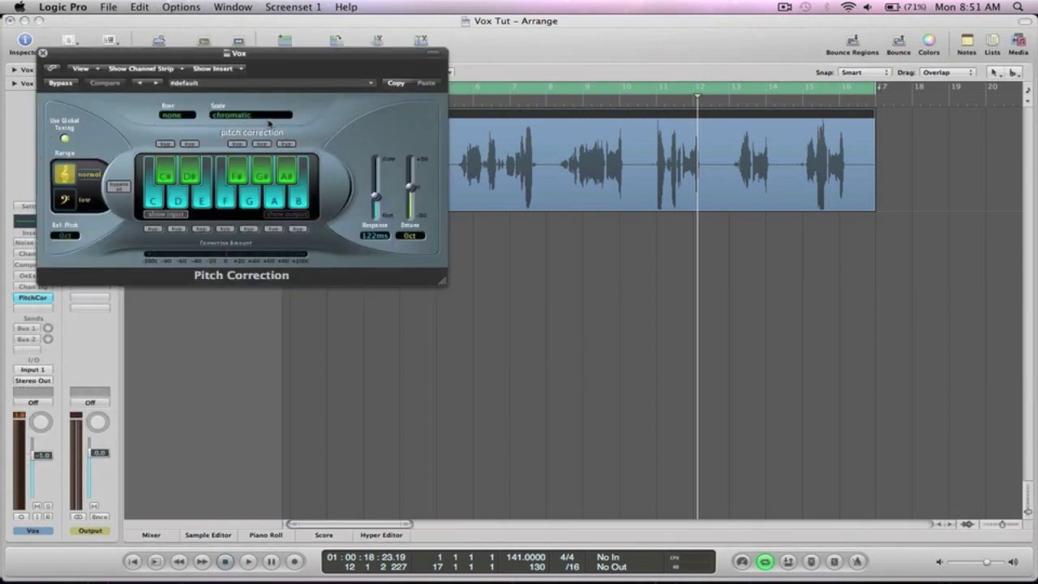
Step: Close the Pitch Correction window and remove that plug-in from the Vox channel strip
left_click(41, 53)
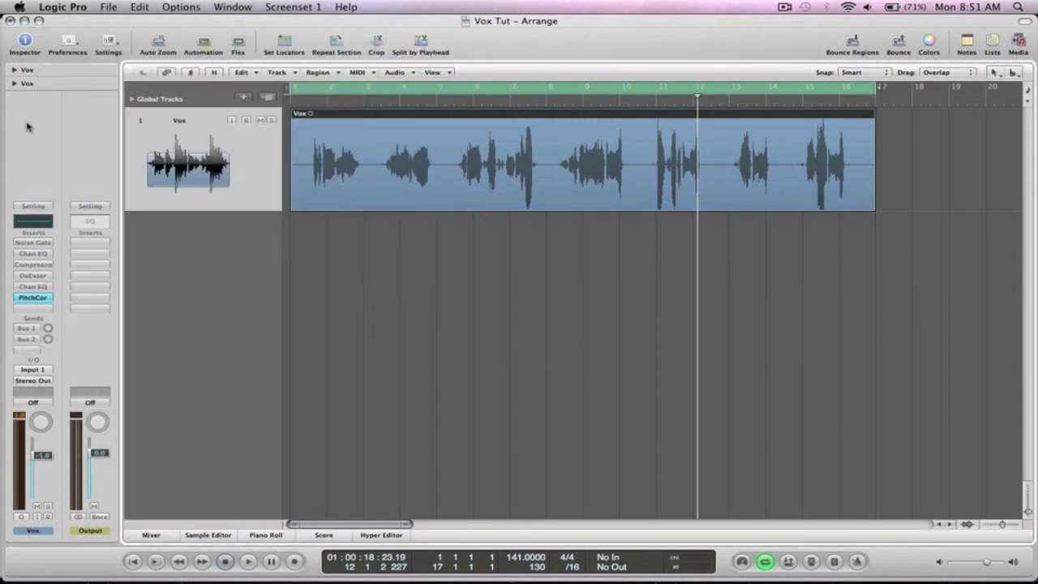
left_click(32, 297)
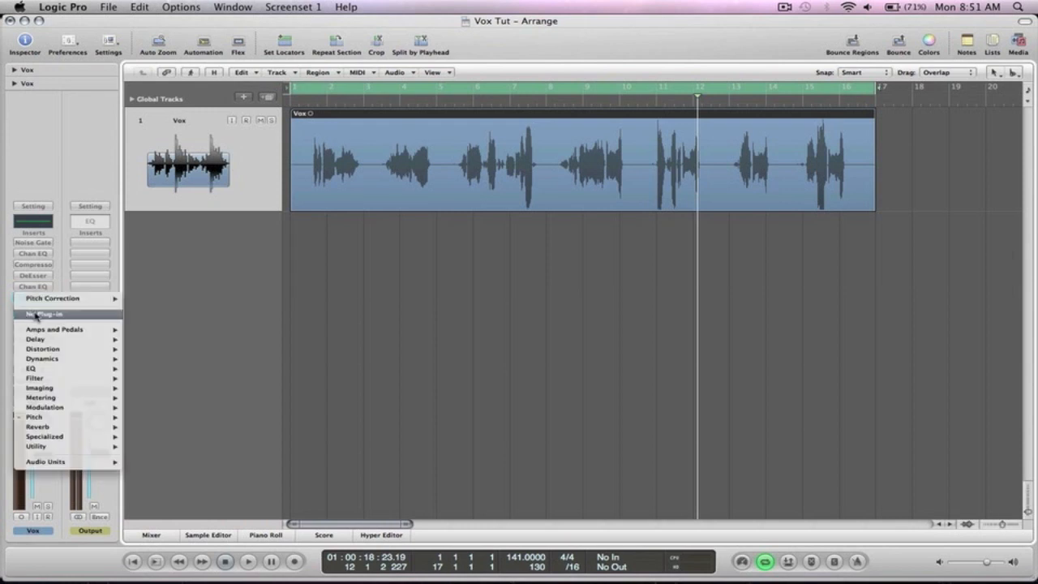
left_click(34, 313)
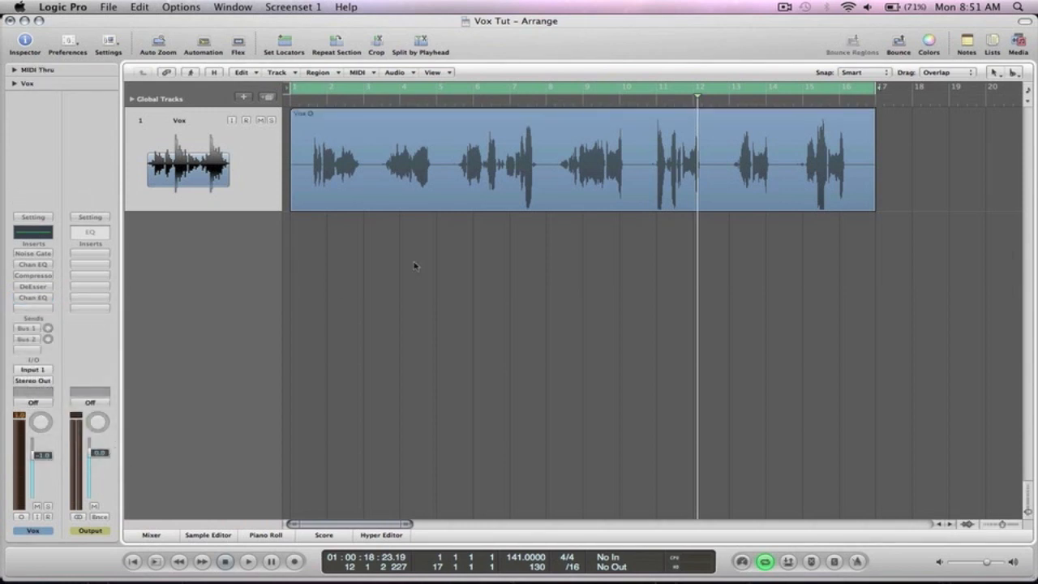
Step: Show the Flex mode setting on the Vox track and hide it again
left_click(239, 42)
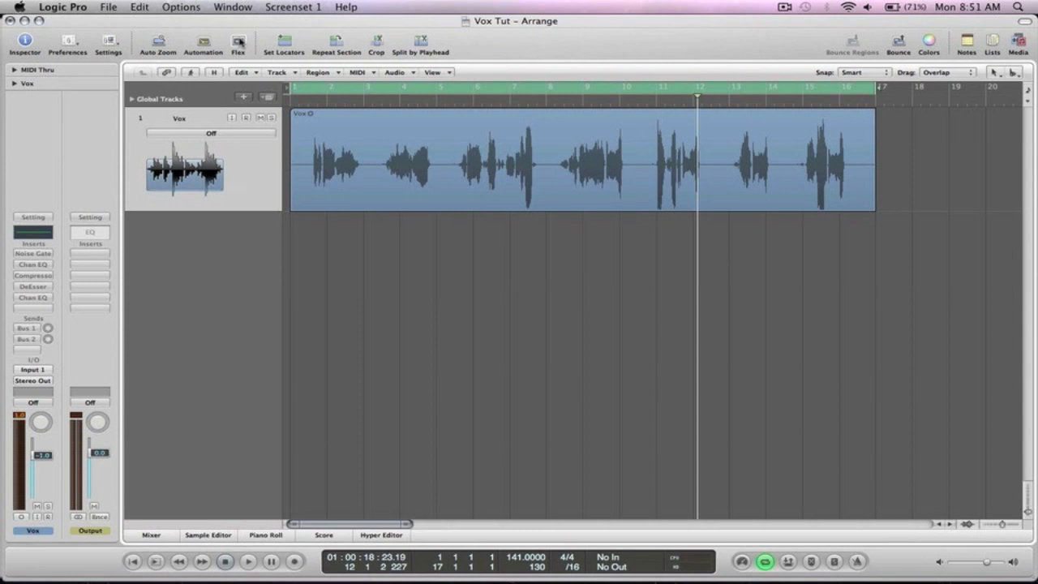
left_click(240, 42)
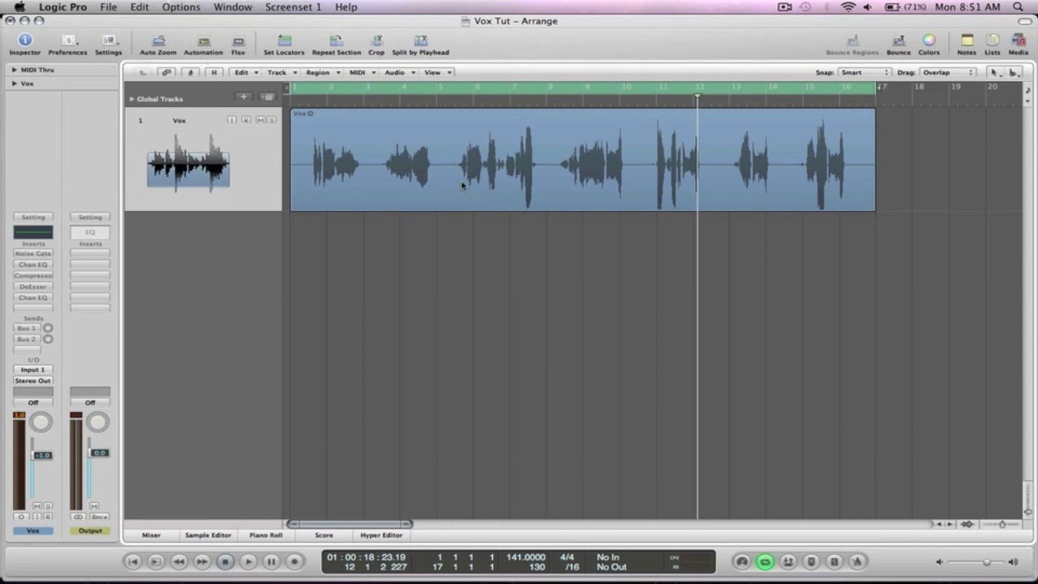
Step: Inspect the opening phrase of the Vox waveform up close, and fit the whole region in the arrange area
left_click_drag(405, 262, 284, 114)
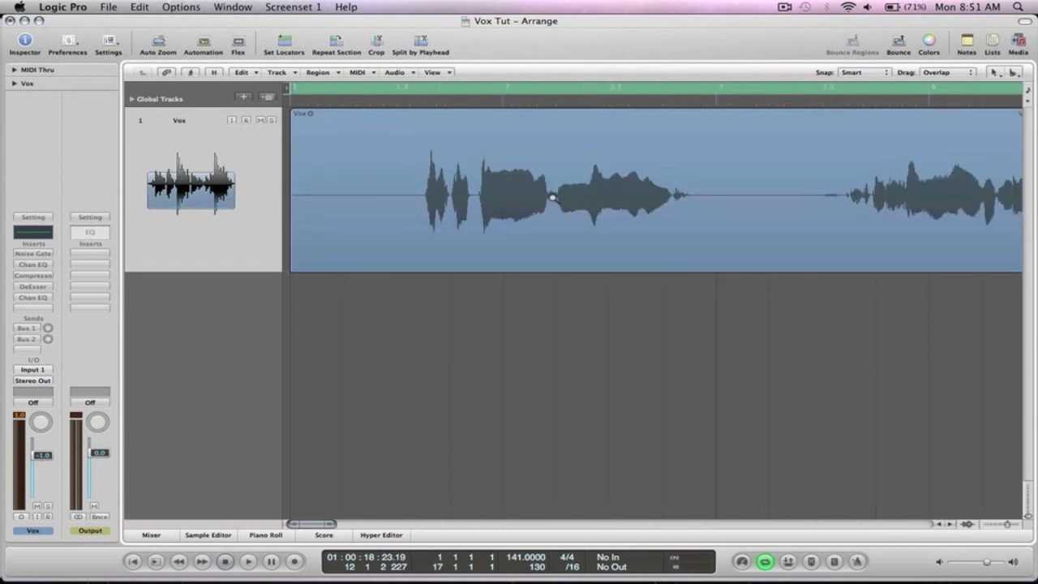
left_click(553, 201, "ctrl+alt")
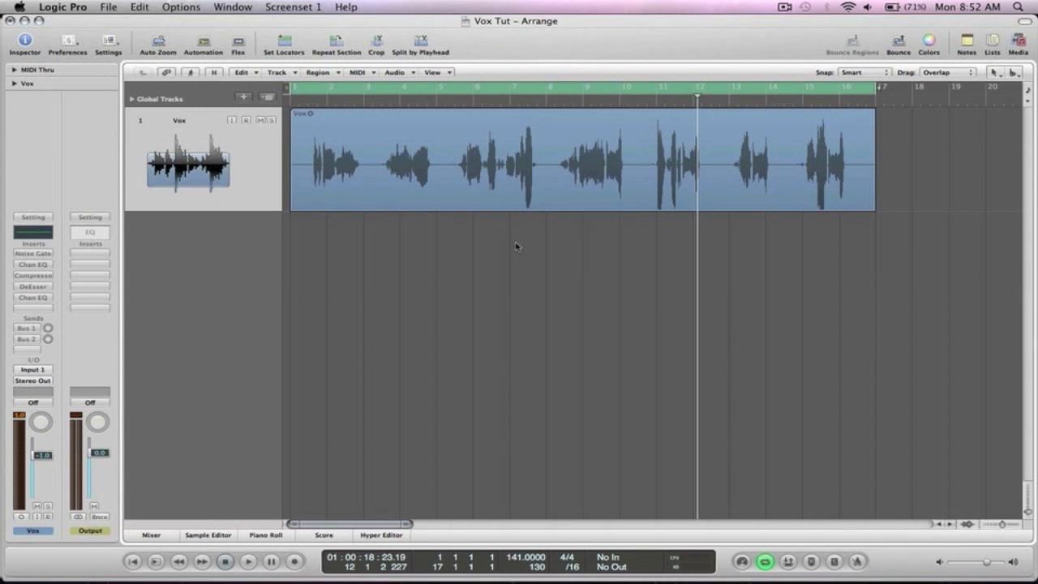
left_click_drag(927, 305, 250, 95)
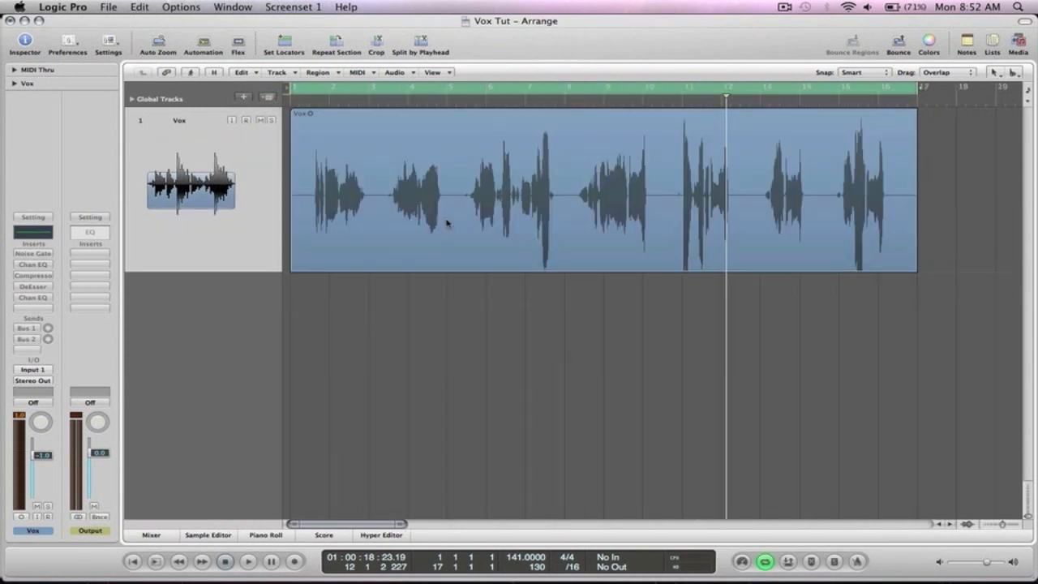
Step: Open the Noise Gate on the Vox track, place its window below the waveform, and inspect the gaps between the first phrases
left_click(411, 201)
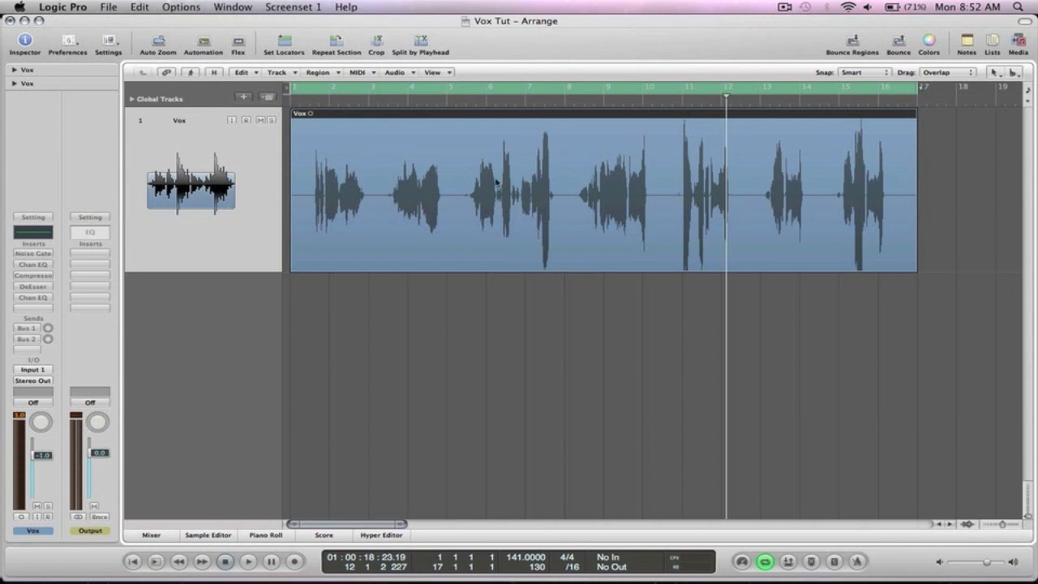
left_click(31, 255)
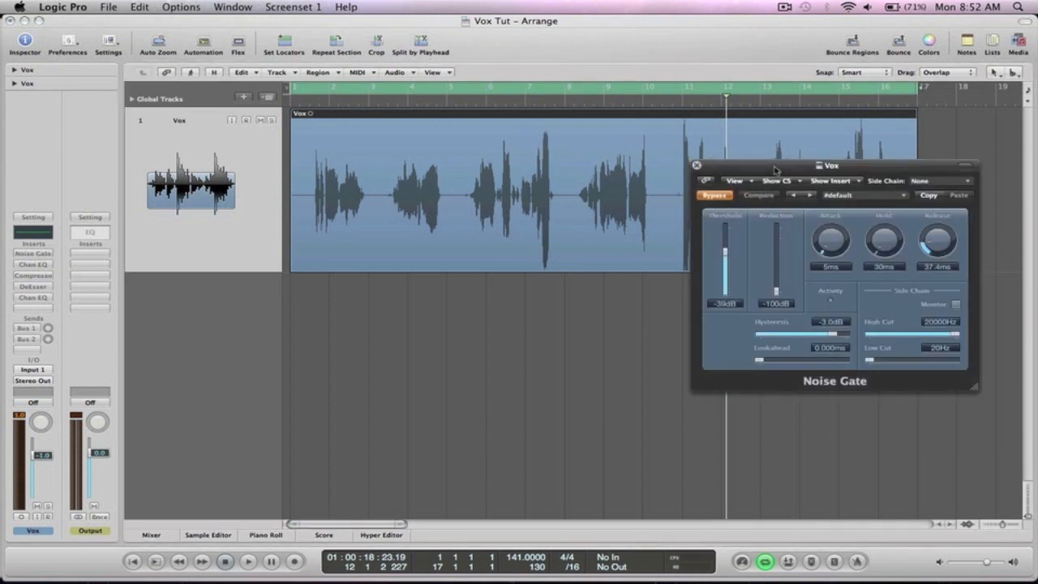
left_click_drag(776, 172, 387, 286)
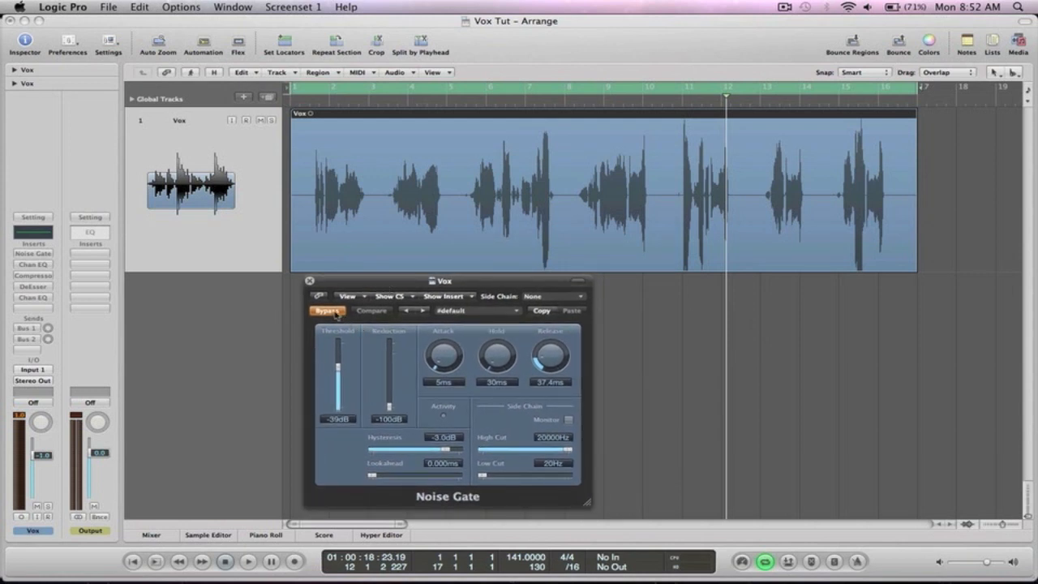
left_click_drag(460, 213, 243, 160)
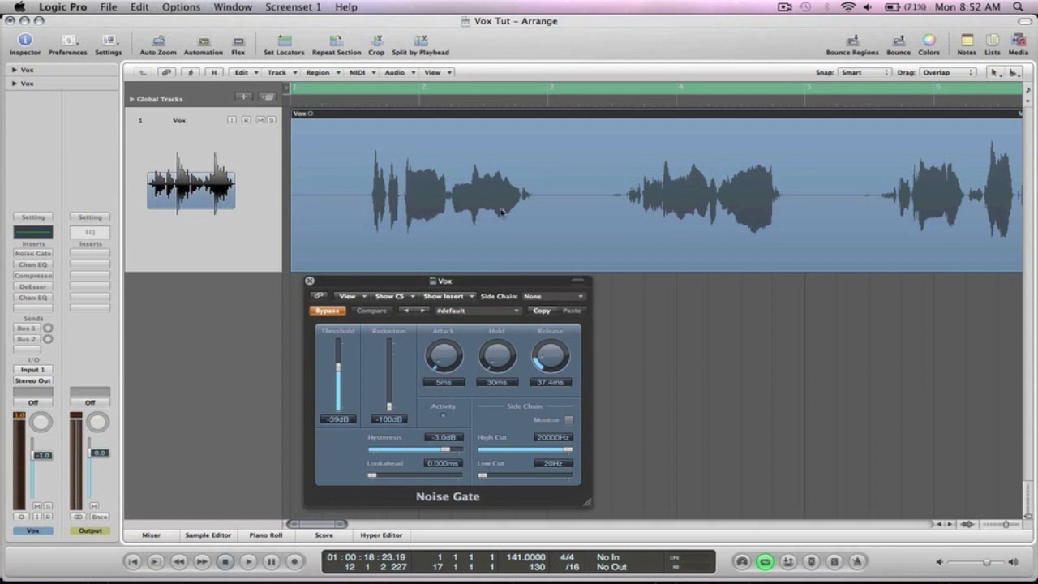
left_click(635, 197, "ctrl+alt")
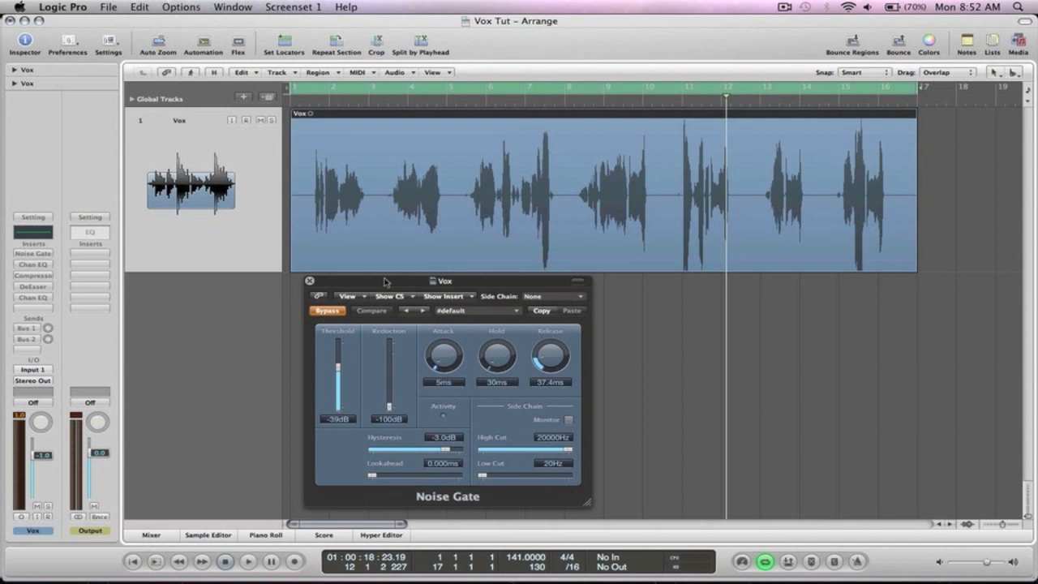
Step: Take the Noise Gate out of bypass and play the opening phrases from the start of the song
left_click(328, 311)
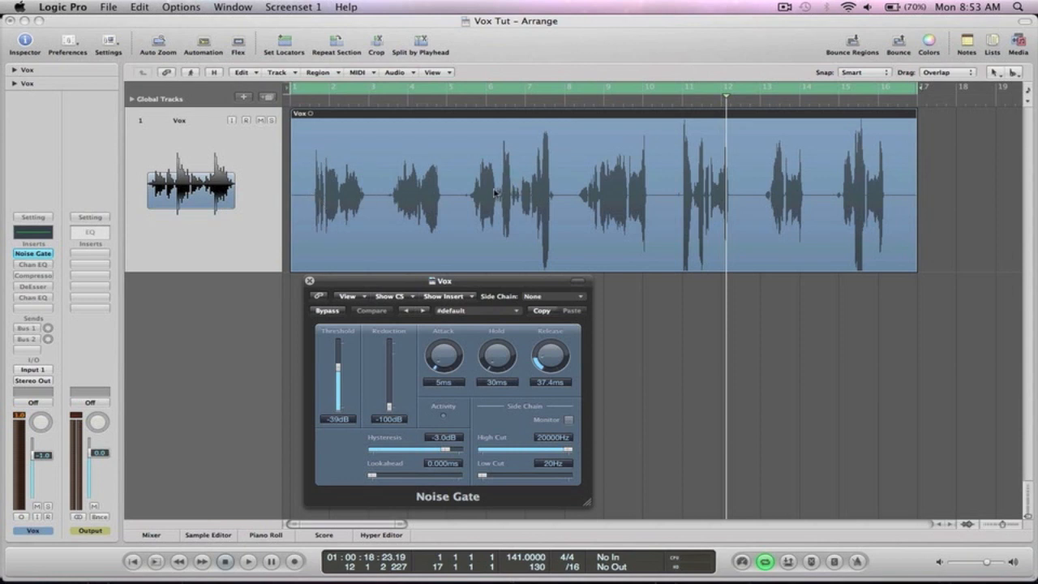
key("Return")
key("space")
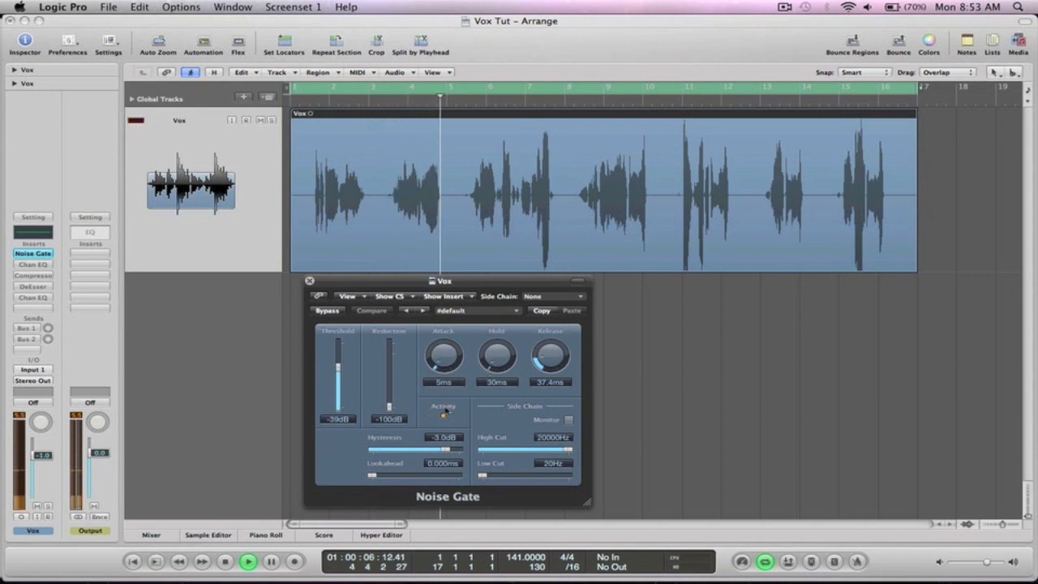
key("space")
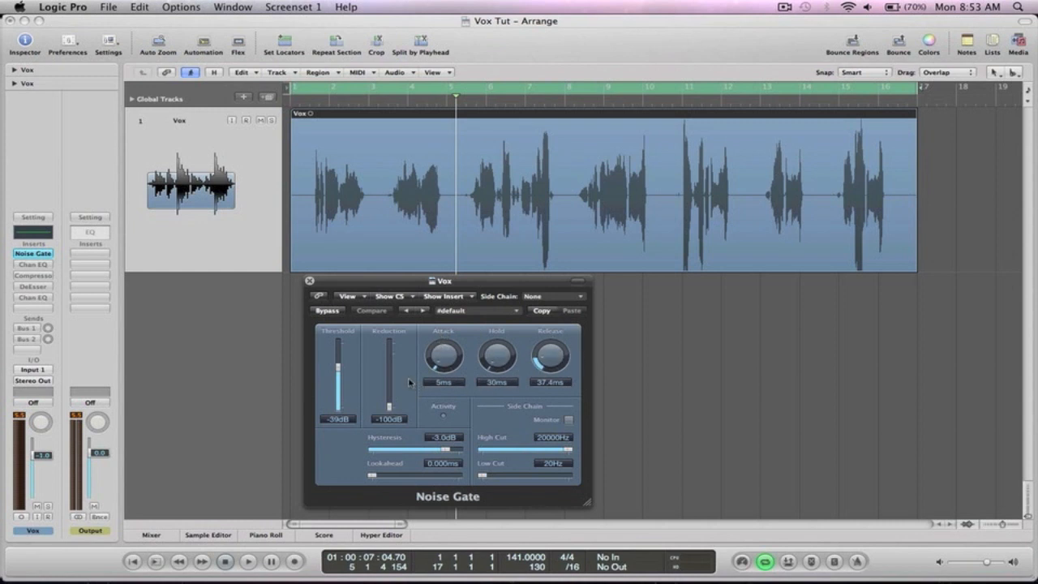
Step: Raise the Noise Gate threshold to -11 dB while auditioning the vocal
key("space")
left_click_drag(338, 366, 338, 351)
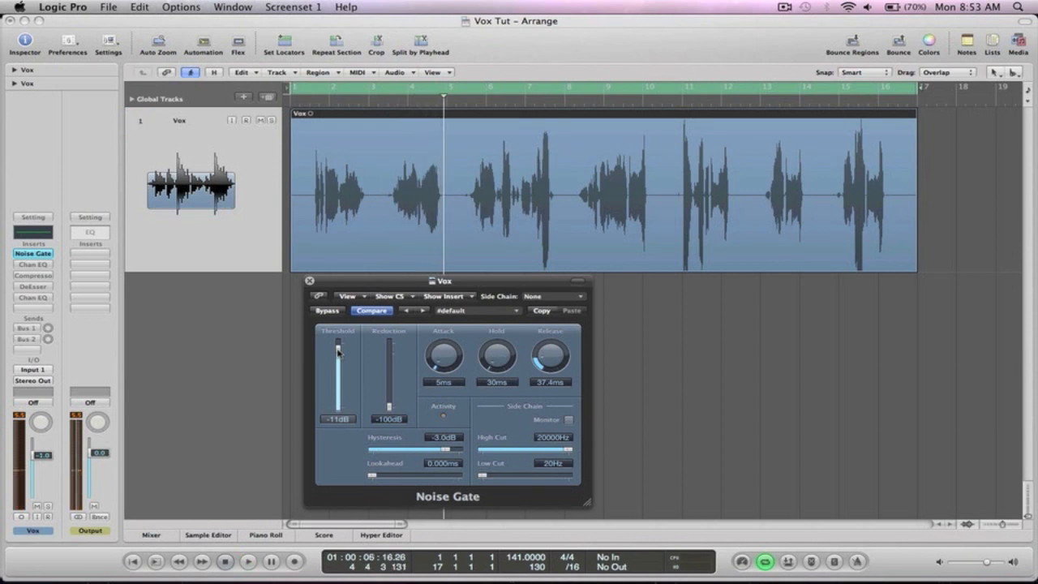
Step: Open a floating Transport window and lay it across the lower half of the Vox waveform to illustrate a threshold level
left_click(240, 7)
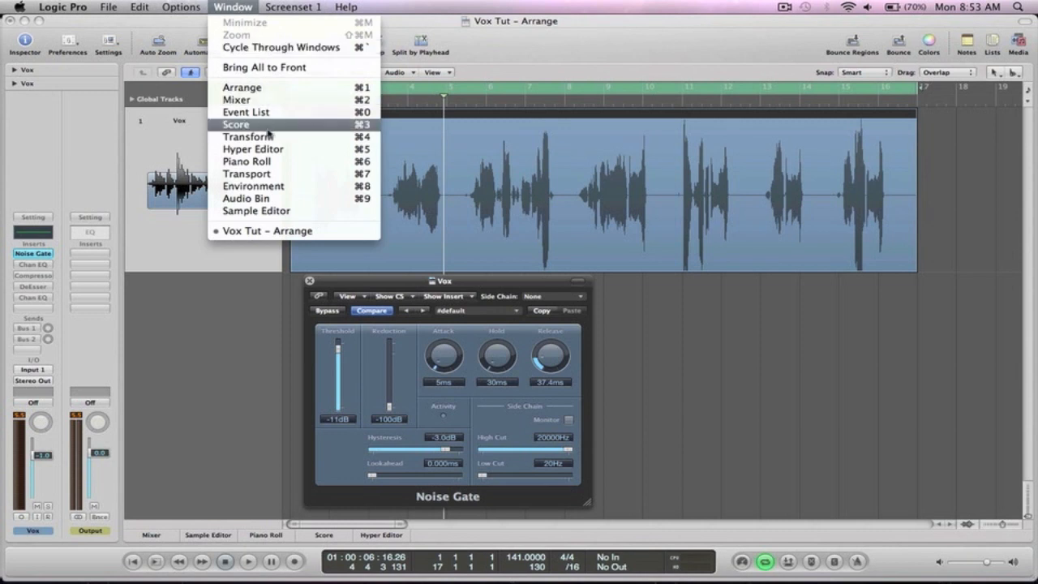
left_click(261, 173)
left_click_drag(516, 32, 686, 215)
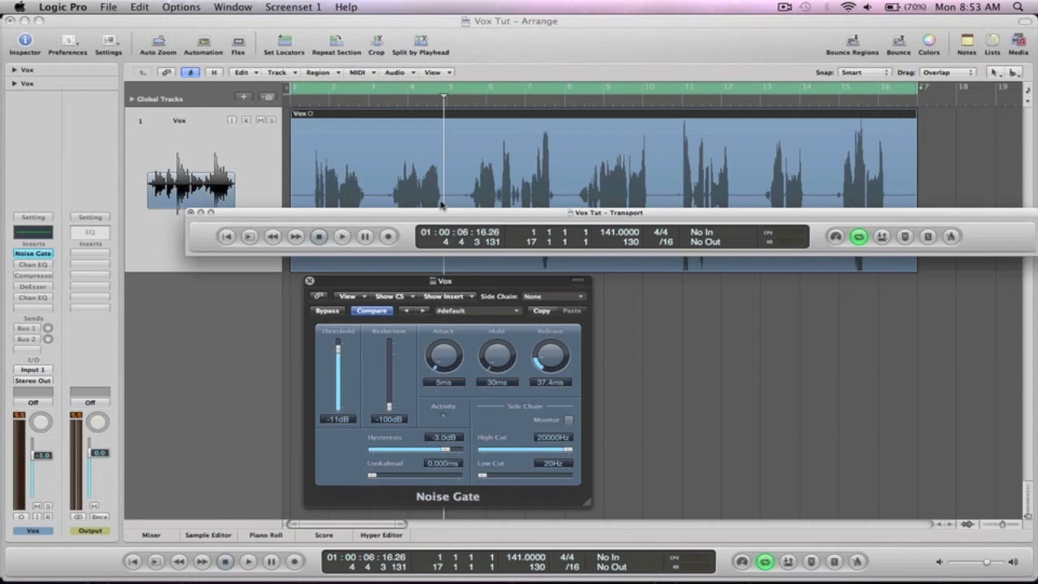
left_click_drag(436, 215, 438, 212)
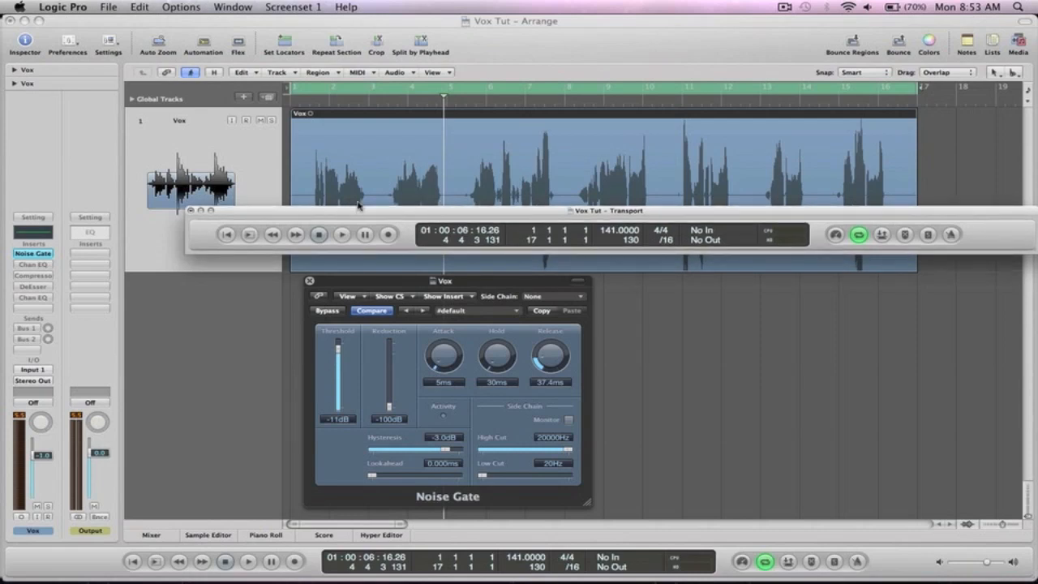
mouse_move(362, 213)
left_mouse_down()
mouse_move(362, 243)
mouse_move(361, 211)
left_mouse_up()
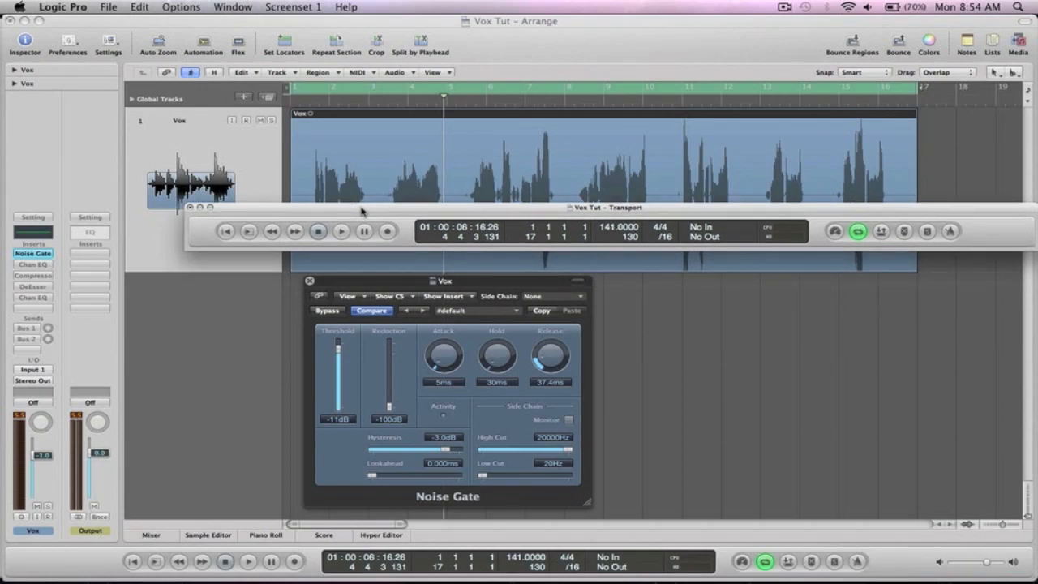
Step: Lower the Noise Gate threshold to -59 dB, raise it to -14 dB, and play the vocal from the start
left_click_drag(338, 347, 338, 381)
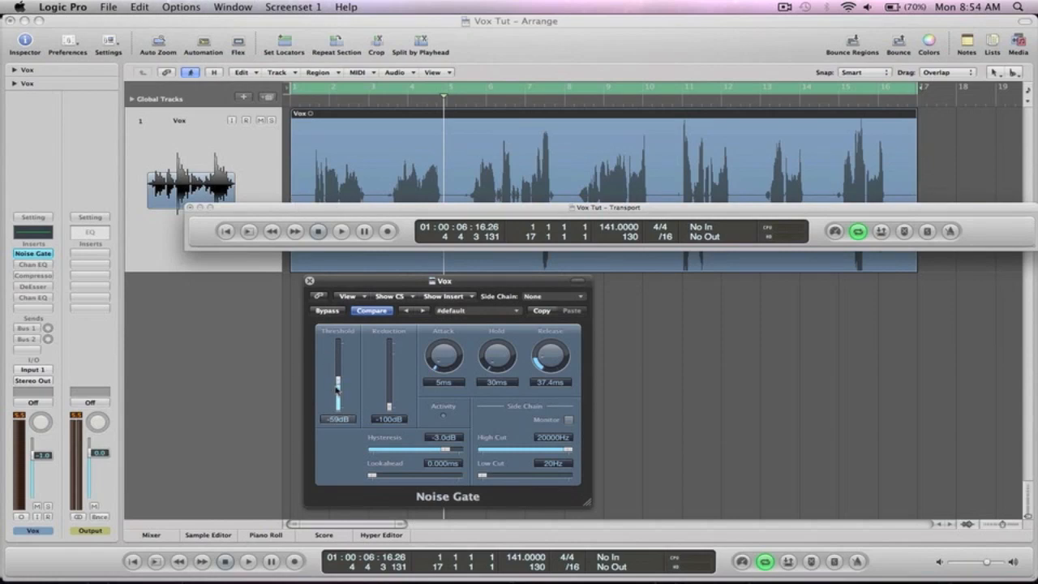
left_click_drag(339, 371, 339, 344)
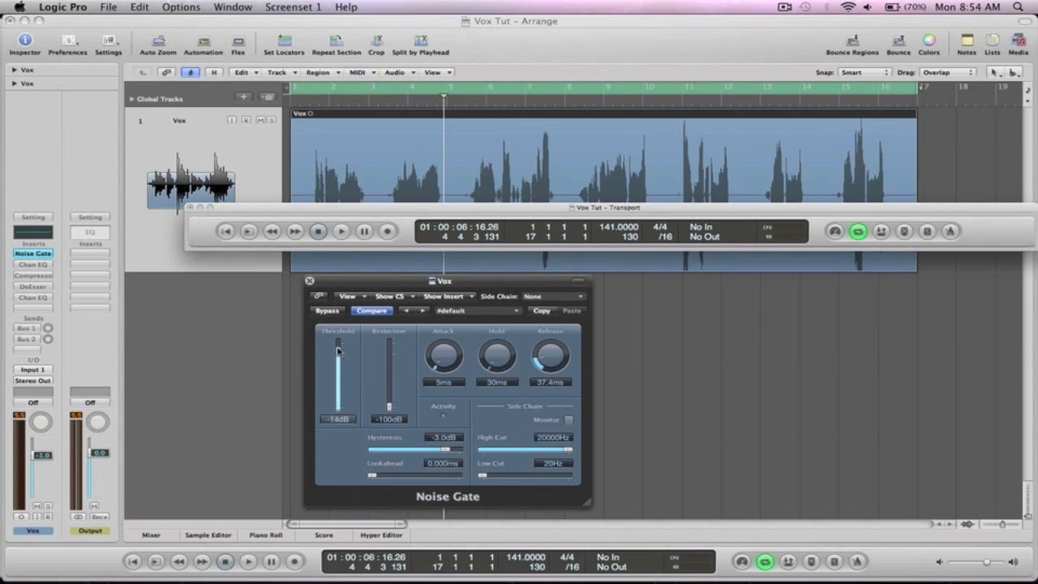
left_click(344, 215)
key("Return")
key("space")
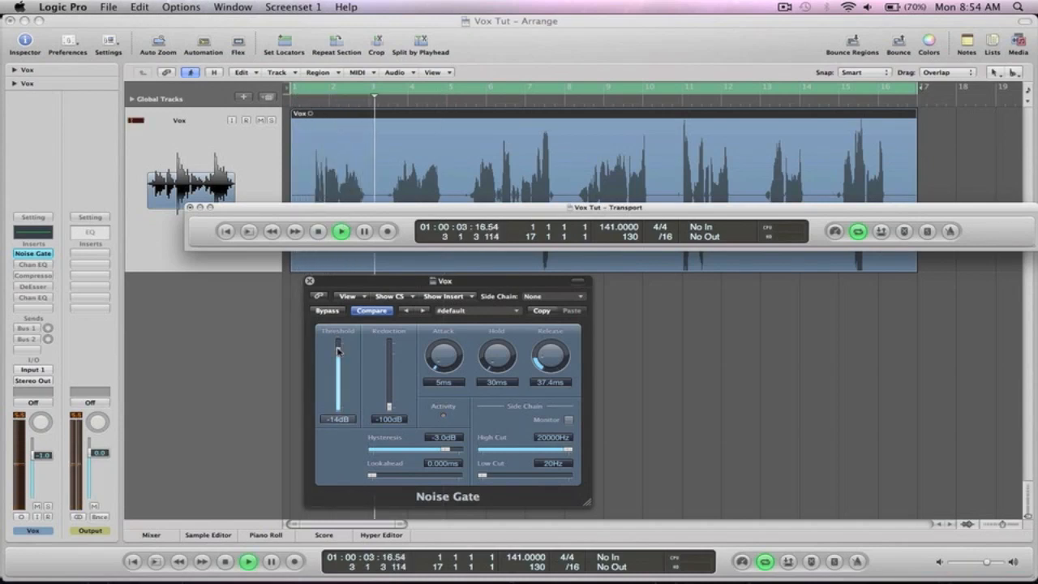
Step: Set the Noise Gate threshold to -35 dB and replay the opening phrases from the start
left_click_drag(338, 350, 339, 365)
key("Return")
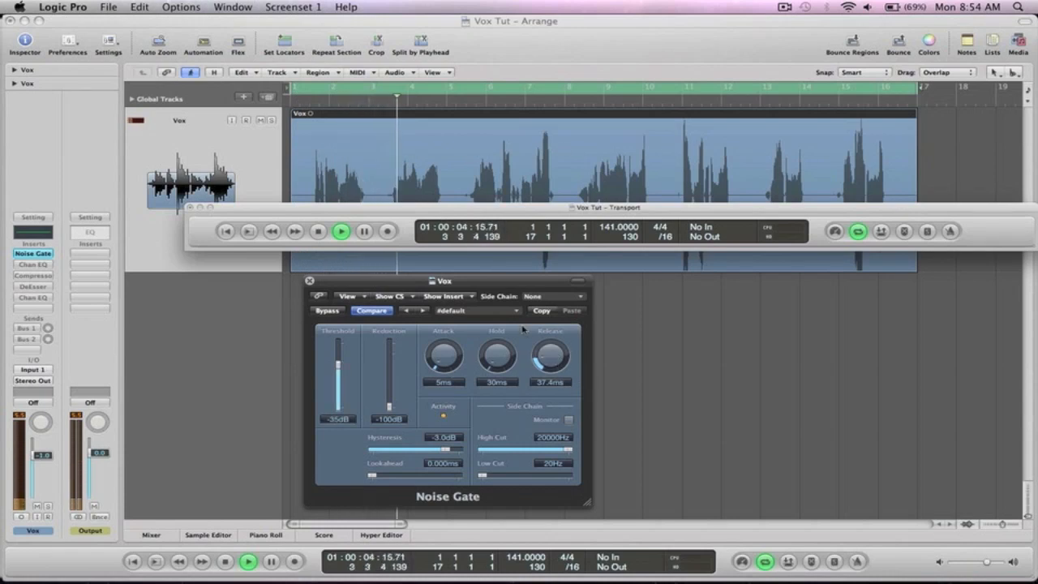
key("space")
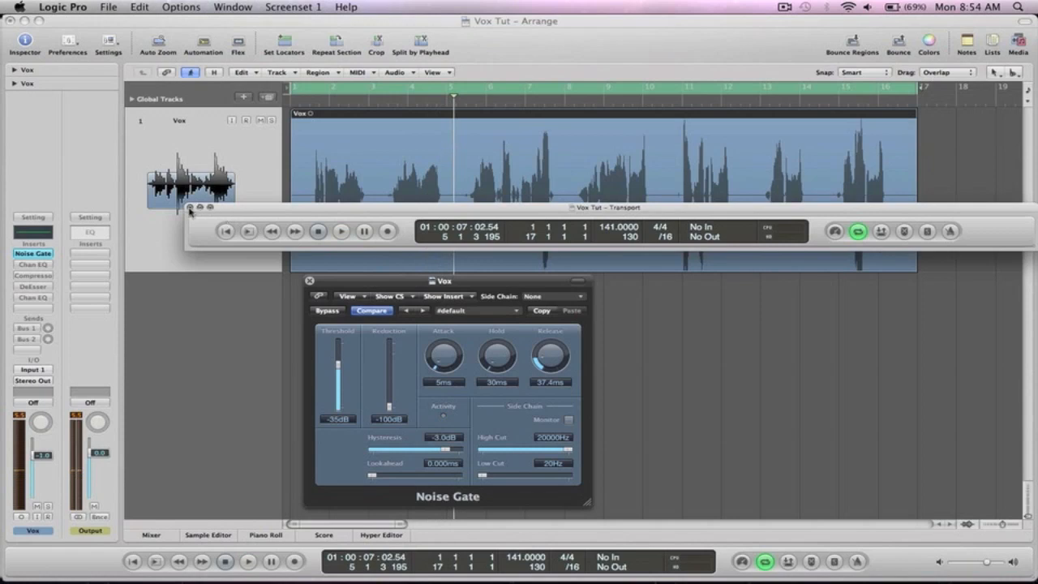
Step: Close the floating Transport window and the Noise Gate window
left_click(193, 206)
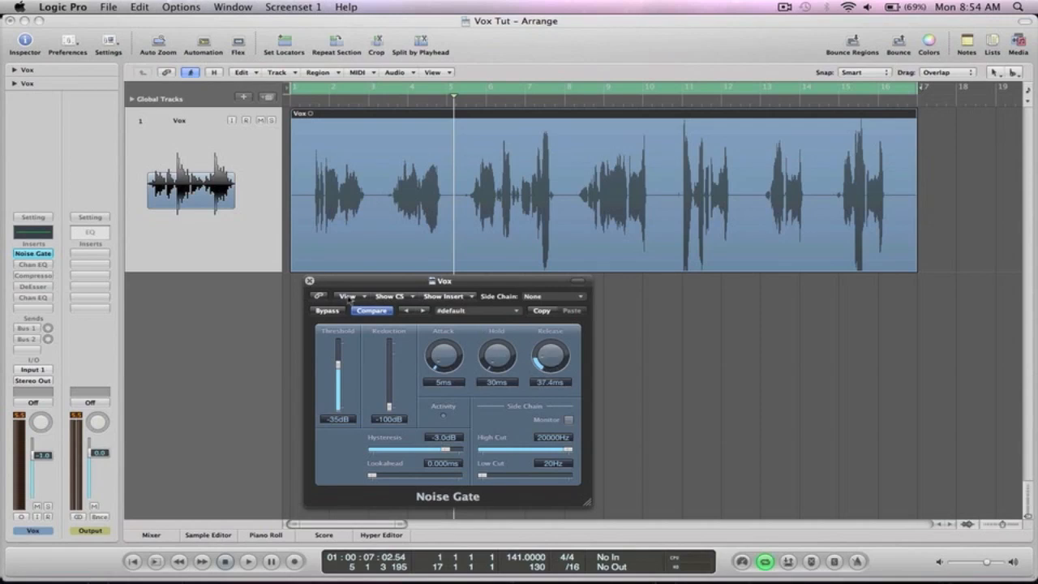
left_click(310, 281)
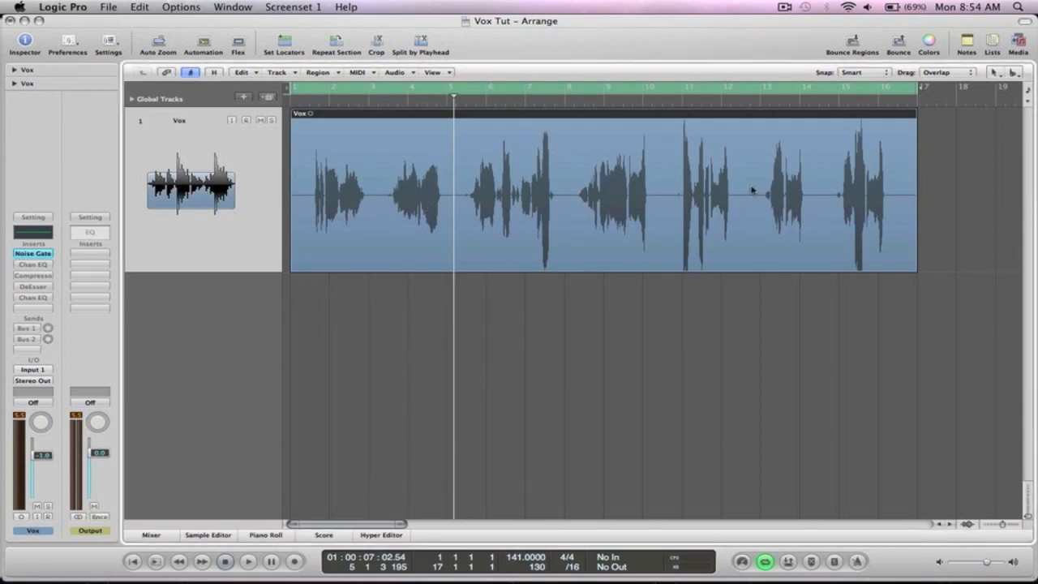
Step: Split the Vox region just before the first sung word near 1.3.3 and delete the silent lead-in
left_click(403, 306)
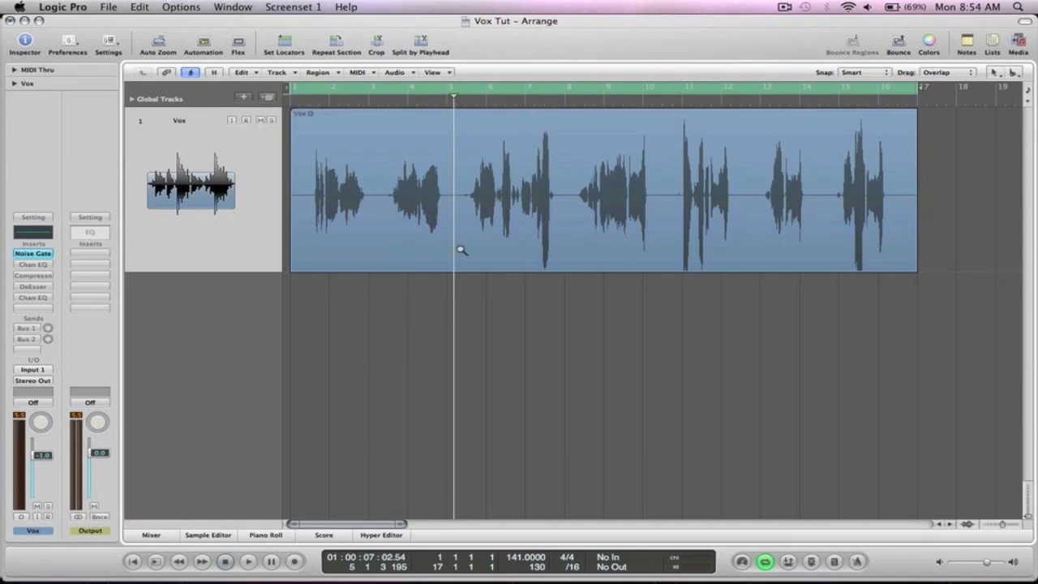
left_click_drag(359, 280, 295, 127)
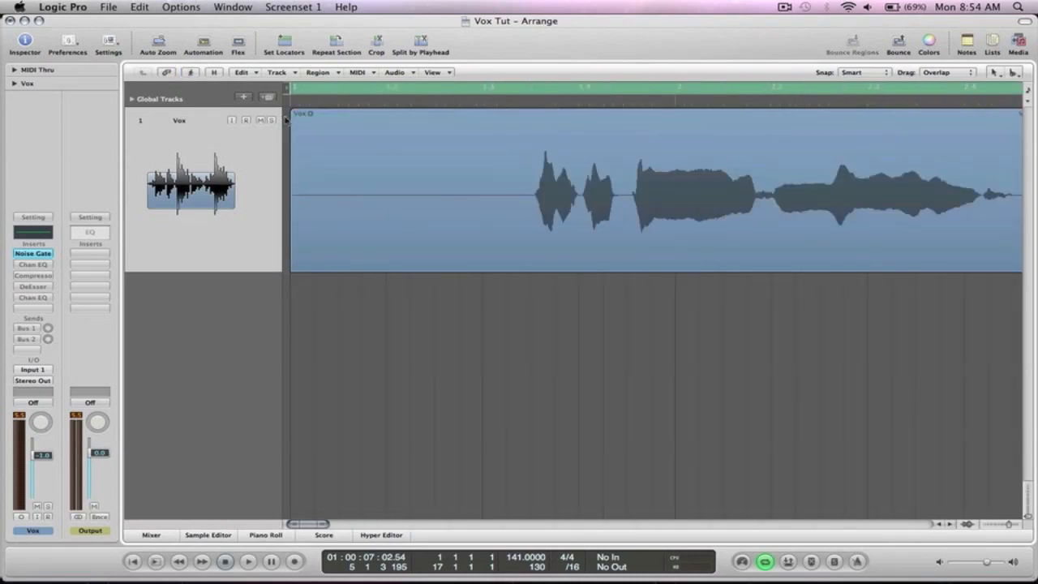
left_click_drag(556, 213, 508, 176)
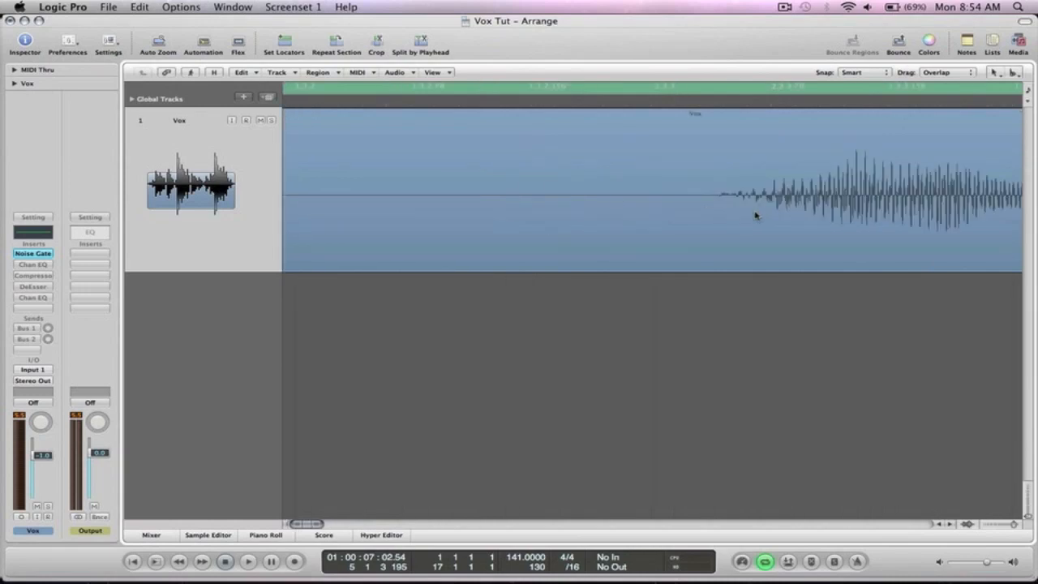
left_click_drag(690, 203, 711, 205)
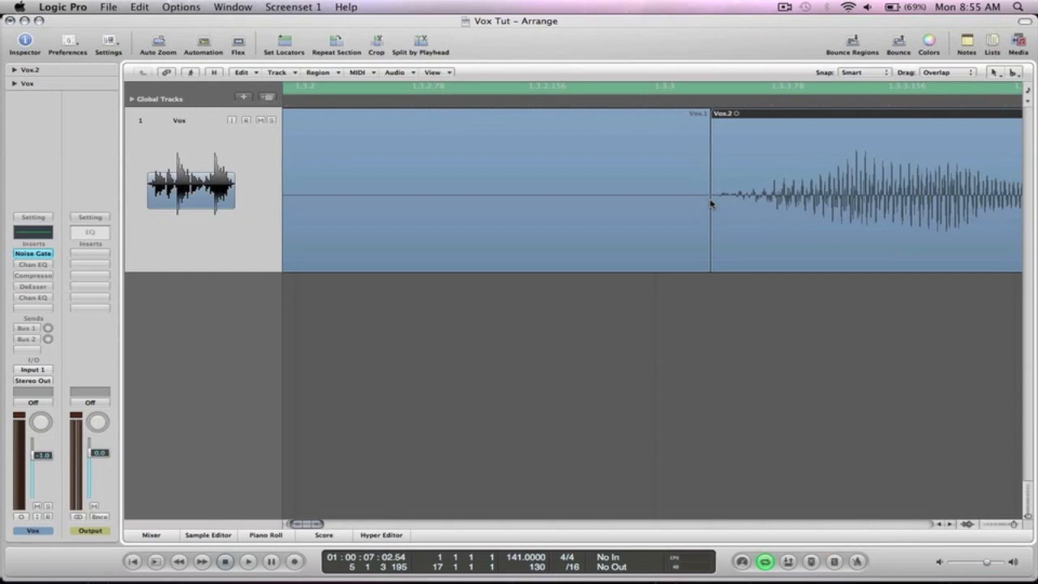
left_click(667, 206)
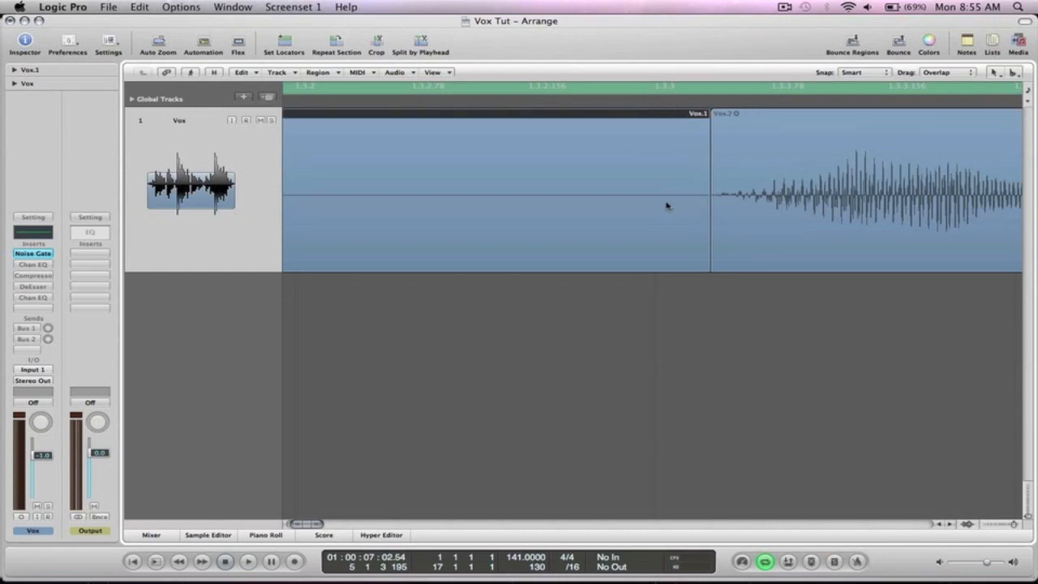
key("Delete")
Step: Split the vocal on both sides of the silent gap around beat 1.4 and delete the gap
left_click(669, 205, "ctrl+alt")
left_click_drag(679, 221, 541, 177)
left_click_drag(534, 216, 386, 172)
left_click(662, 199)
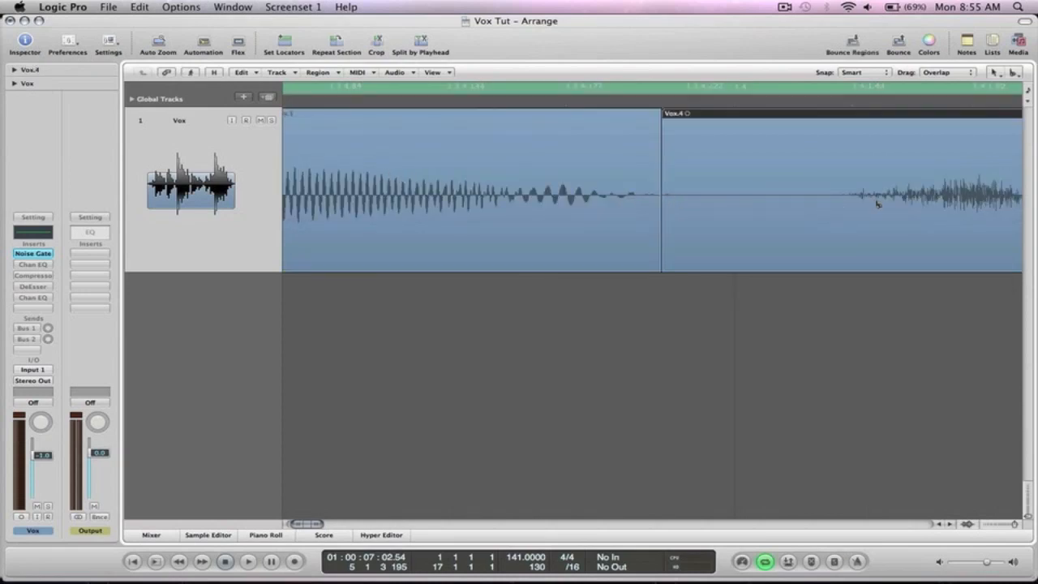
left_click(840, 200, "super")
left_click(793, 201)
key("Delete")
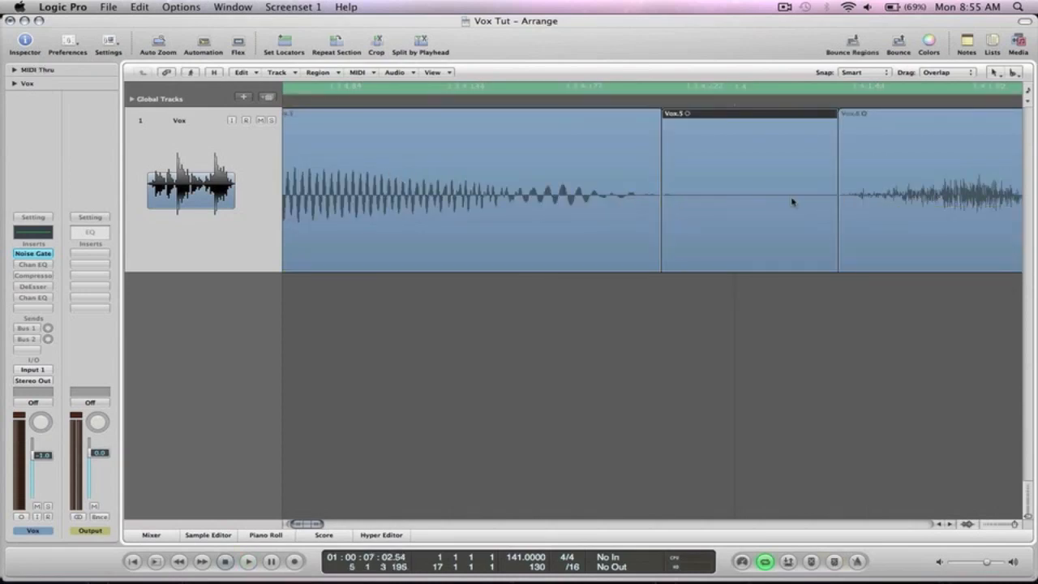
Step: Play back the trimmed opening of the vocal
left_click(793, 199, "ctrl+alt")
left_click(451, 180, "ctrl+alt")
key("space")
key("space")
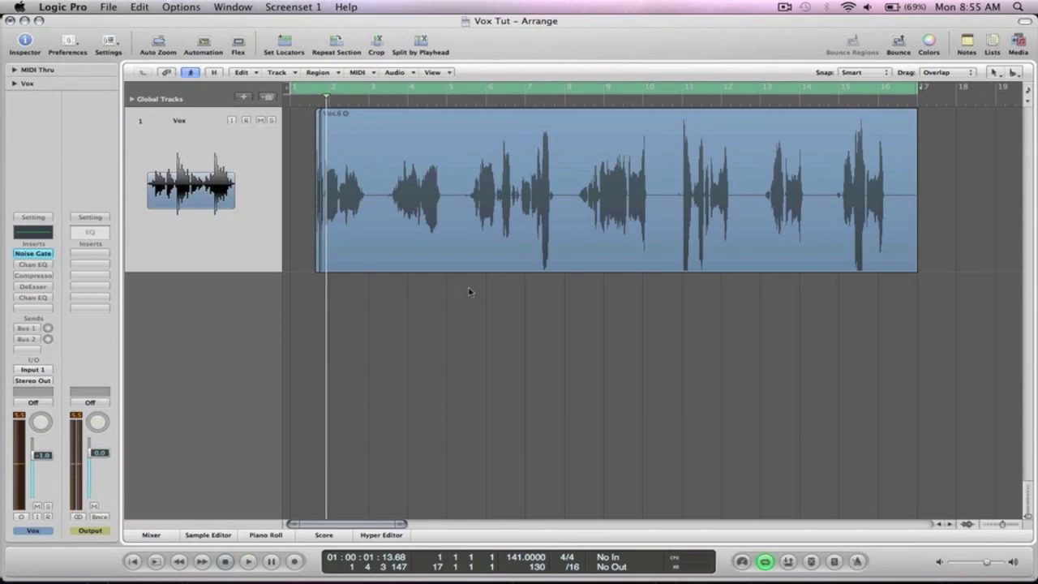
Step: Turn off Cycle mode and play the gap after the first phrase from just before bar 3
left_click_drag(512, 303, 348, 162)
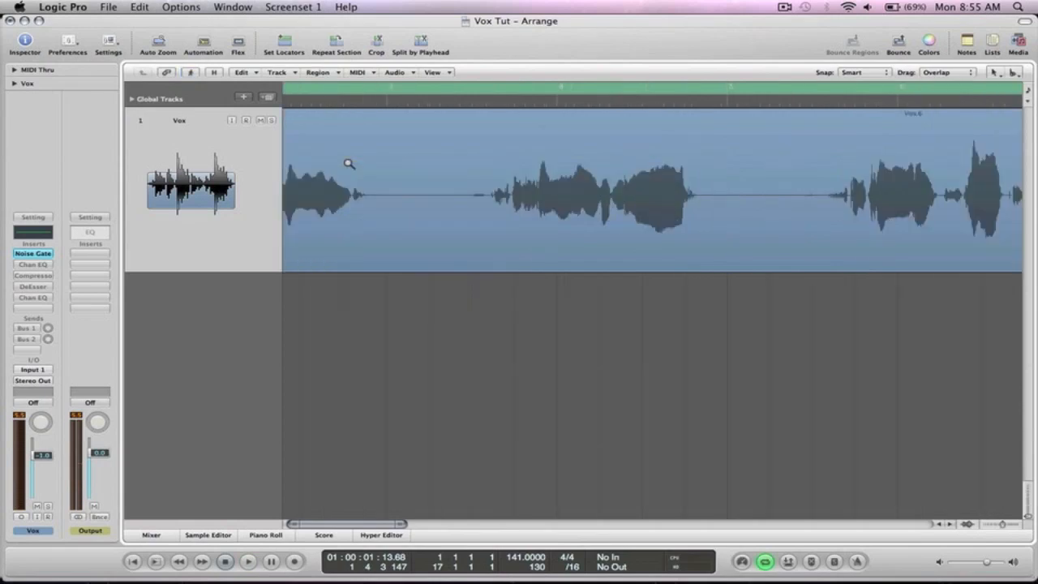
left_click(482, 88)
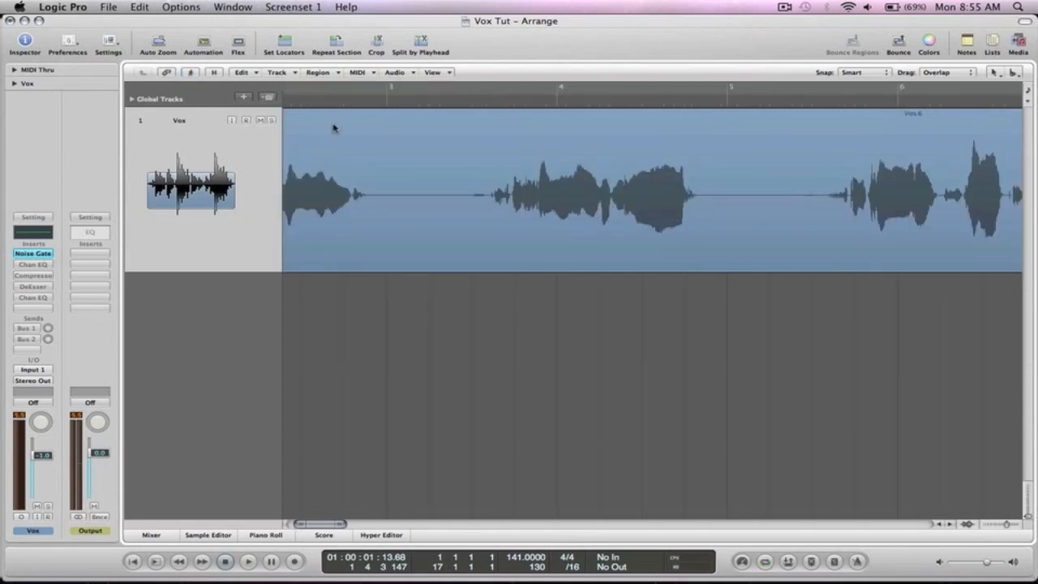
left_click(339, 101)
key("space")
key("space")
Step: Split out the faint noise after the first phrase around 2.4.2, mute that piece and play the result
left_click_drag(375, 234, 335, 165)
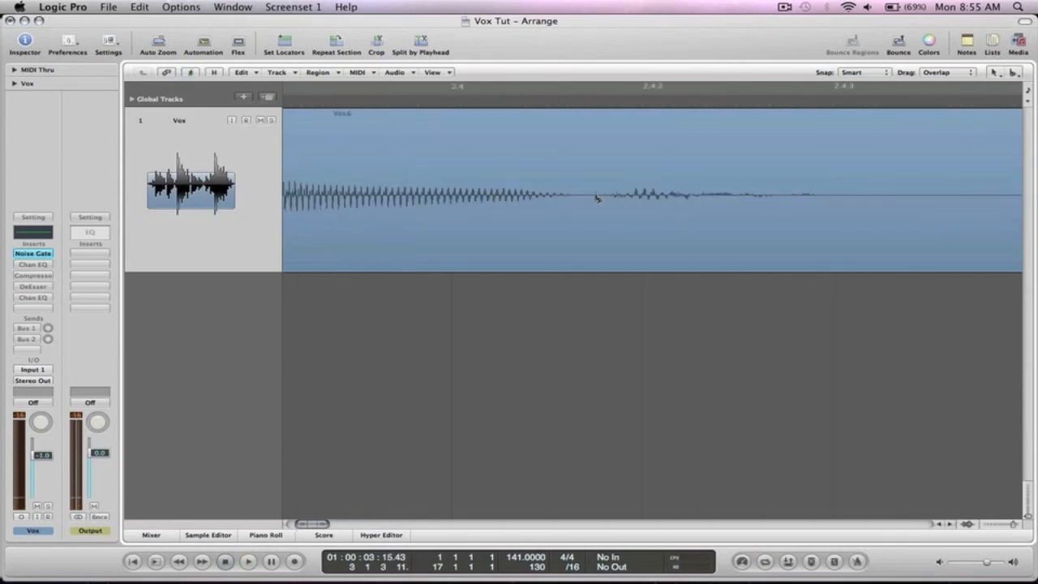
left_click(596, 197)
left_click(947, 222)
key("m")
left_click(836, 224, "ctrl+alt")
key("space")
key("space")
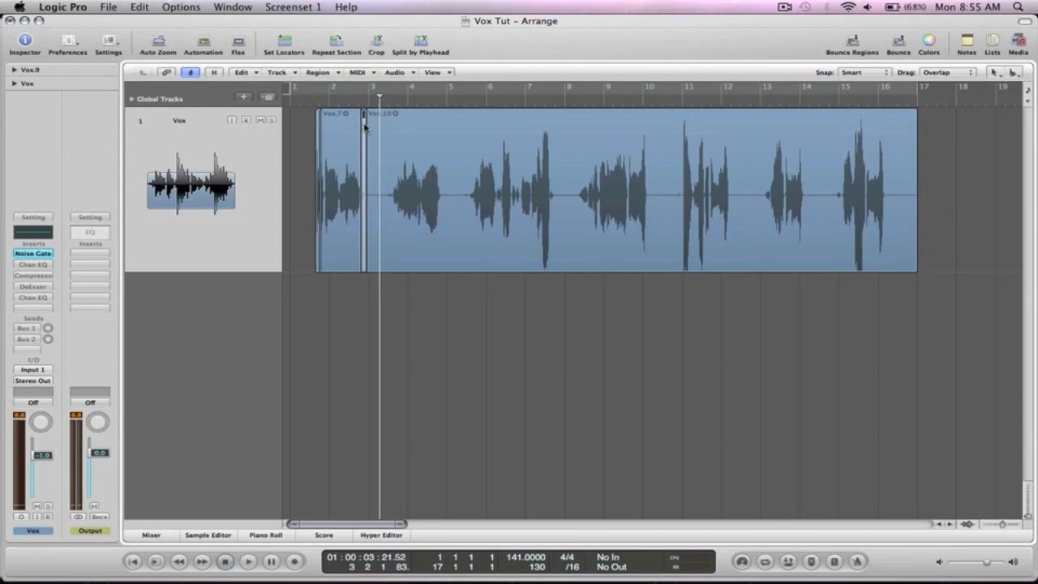
Step: Split out the breath just before the second phrase around 3.3, mute that piece and play the result
left_click_drag(428, 226, 367, 176)
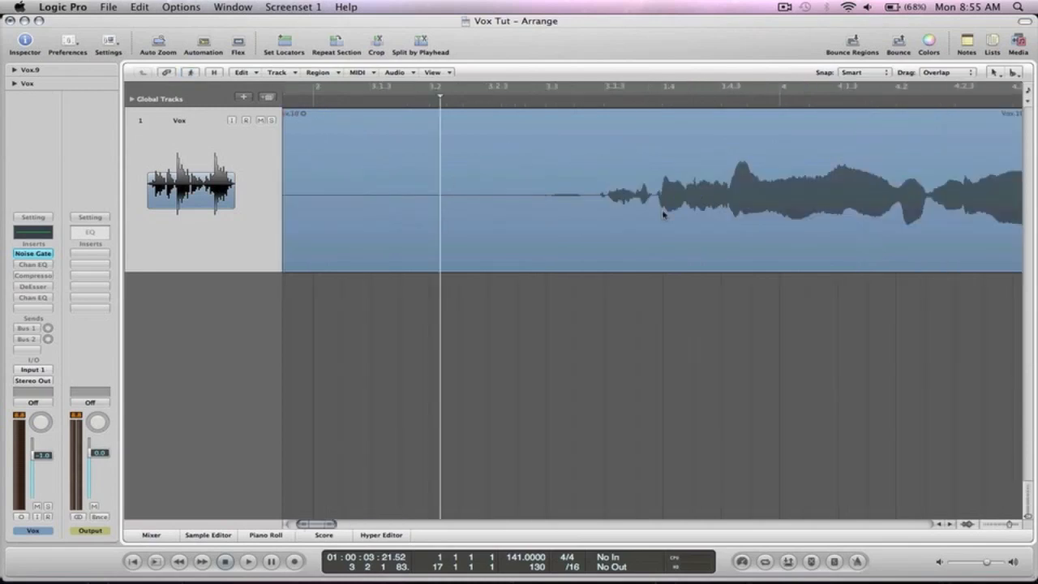
left_click(590, 200)
left_click(518, 203)
key("m")
left_click(539, 209, "ctrl+alt")
key("space")
key("space")
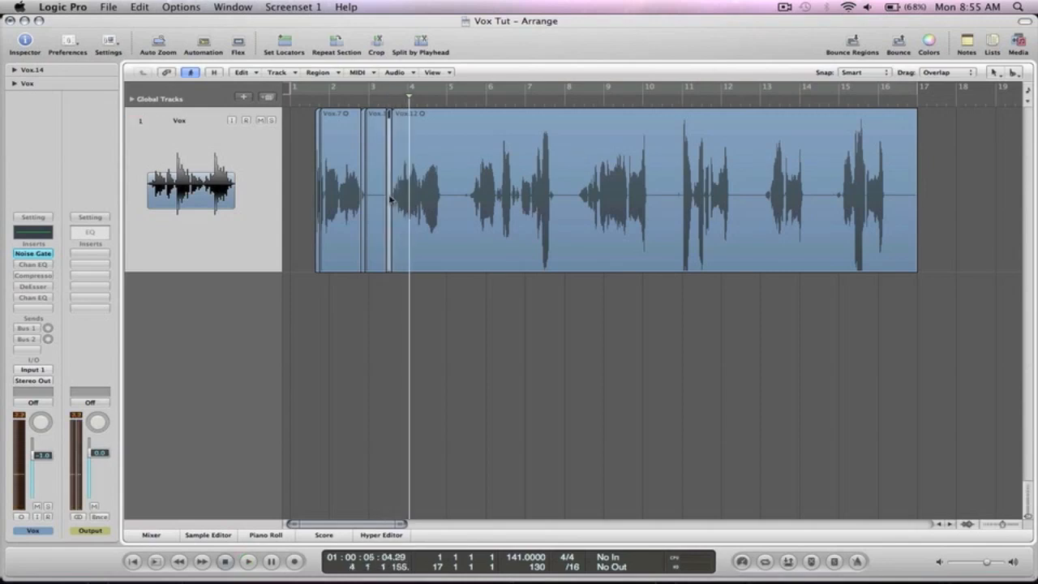
Step: Bypass the Noise Gate and play the vocal from bar 3 with the breath before the second phrase unmuted
left_click(376, 104)
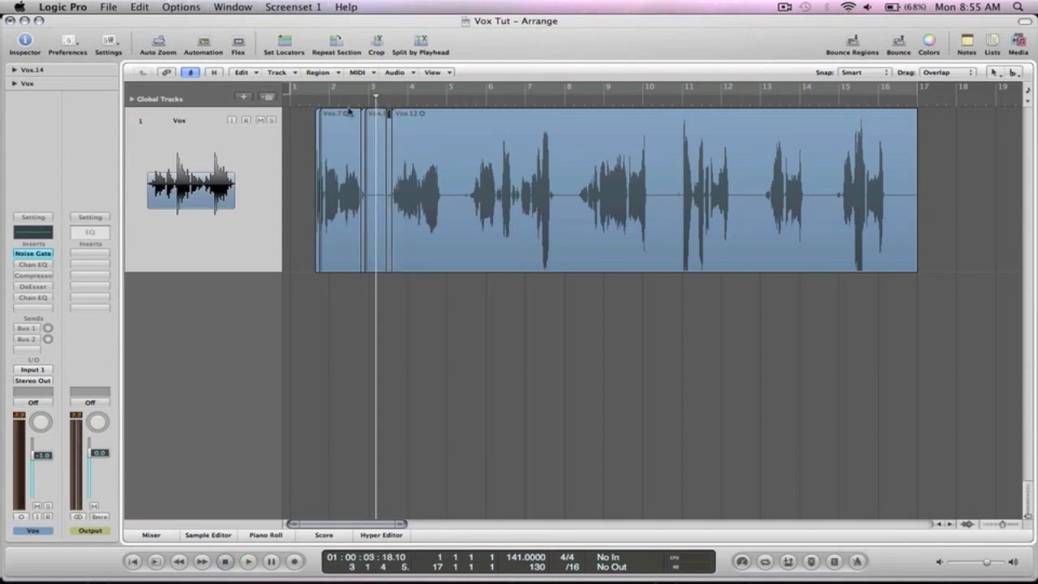
left_click(38, 253, "alt")
key("space")
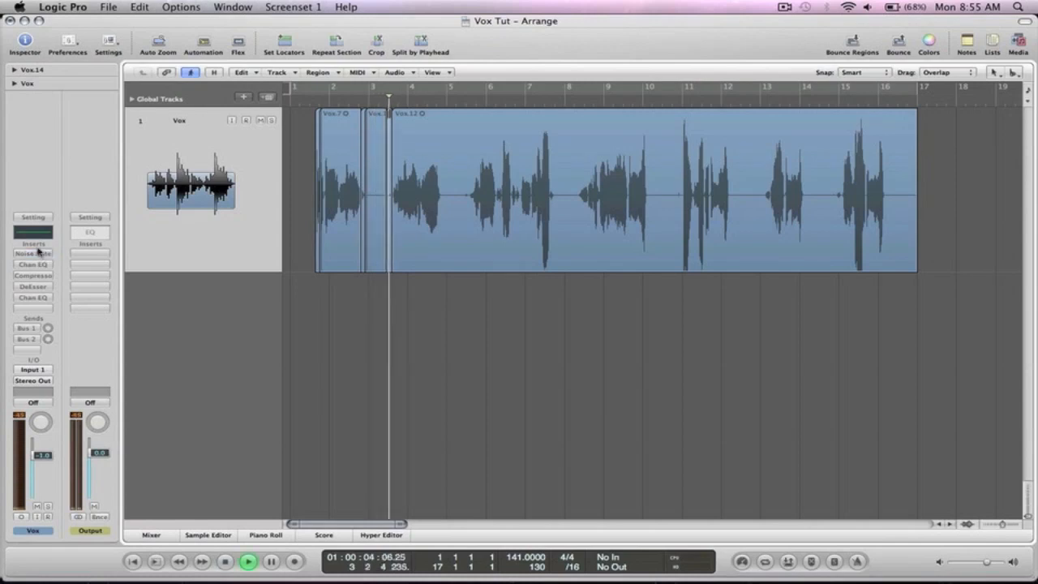
left_click(226, 561)
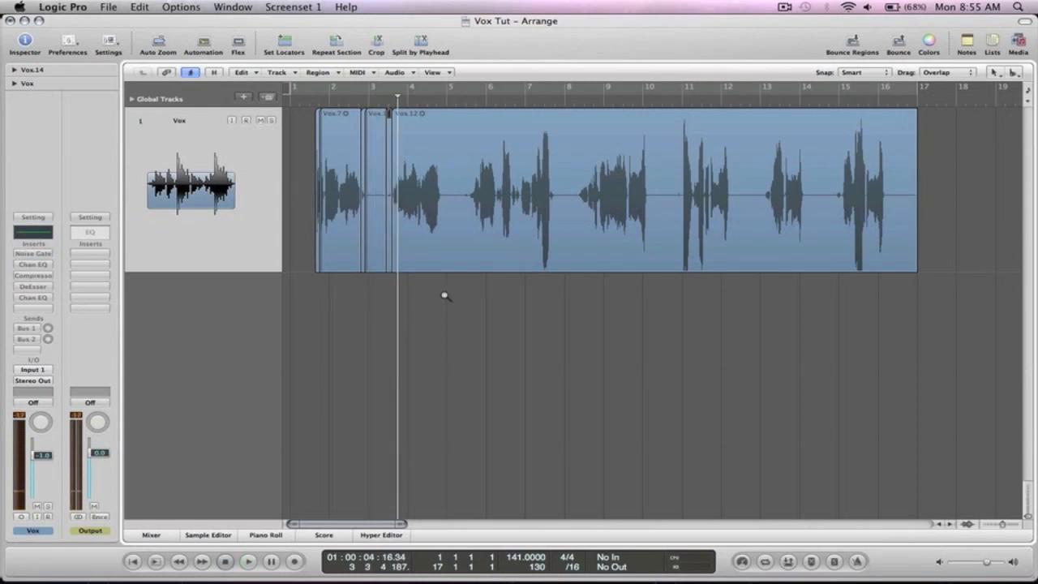
left_click_drag(445, 297, 374, 88)
left_click(360, 102)
key("space")
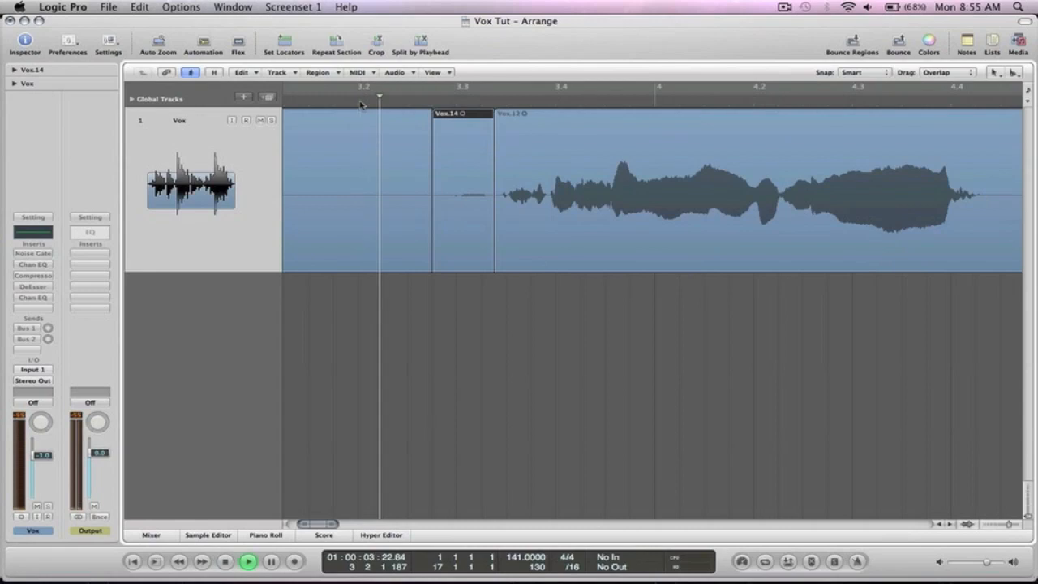
Step: Mute the breath region before the second phrase and replay the passage for comparison
key("ctrl+m")
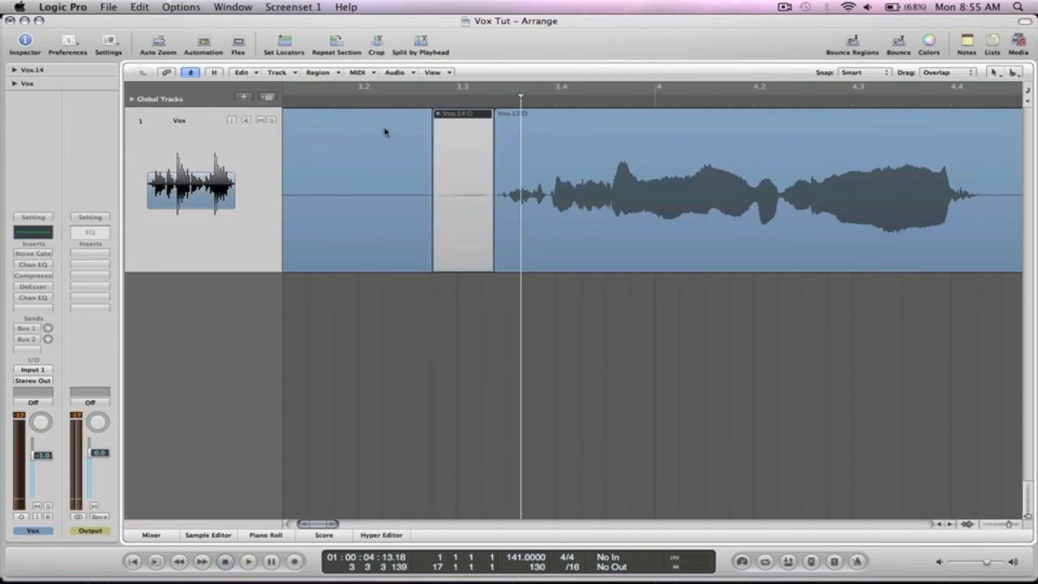
left_click(287, 103)
key("space")
key("space")
left_click(480, 216, "ctrl+alt")
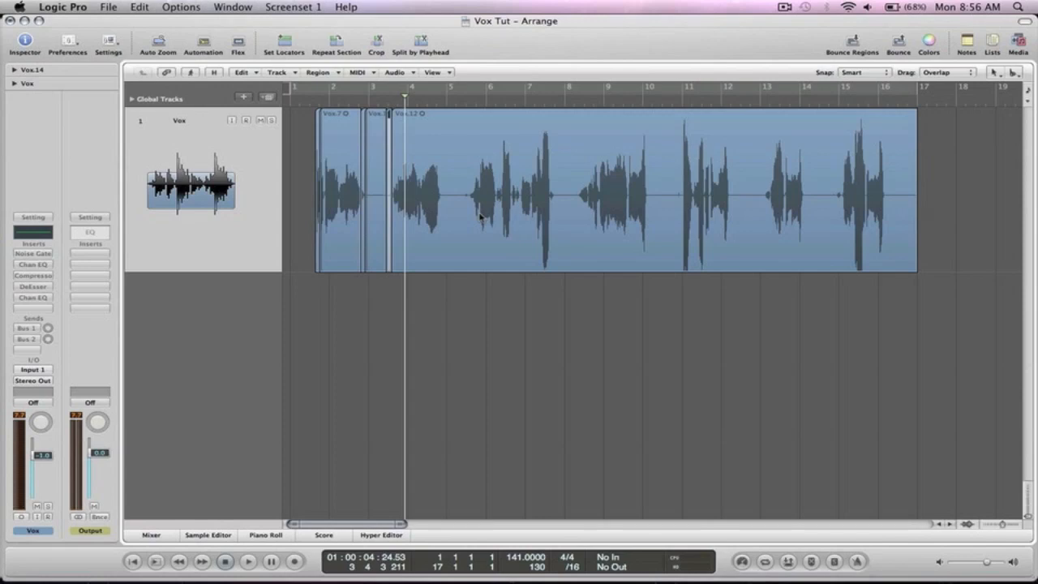
left_click(463, 286)
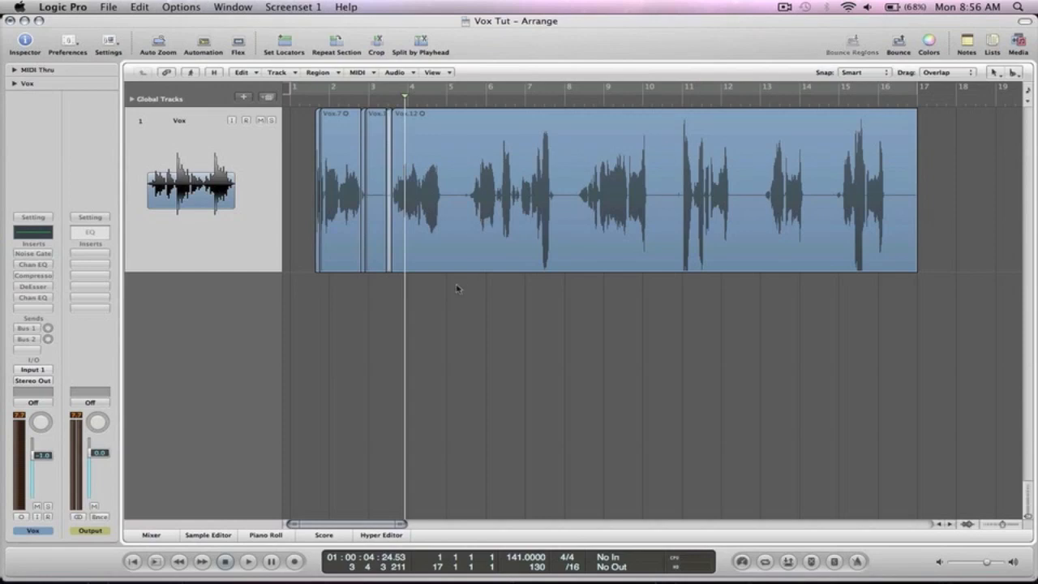
Step: Activate the first Channel EQ insert, place its window below the waveform and play the vocal through the analyzer
left_click(34, 265)
left_click(53, 82)
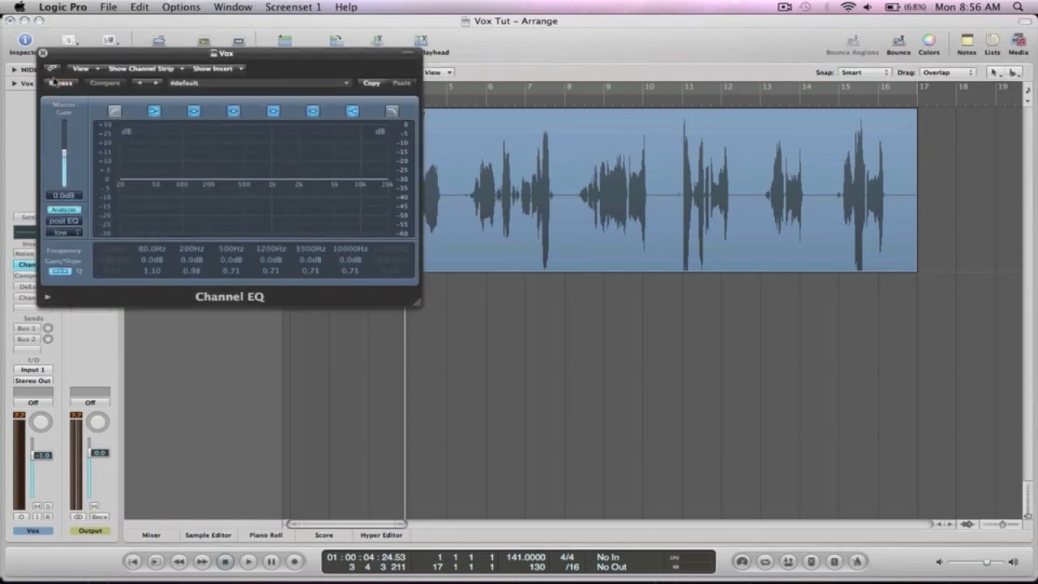
left_click_drag(166, 60, 509, 297)
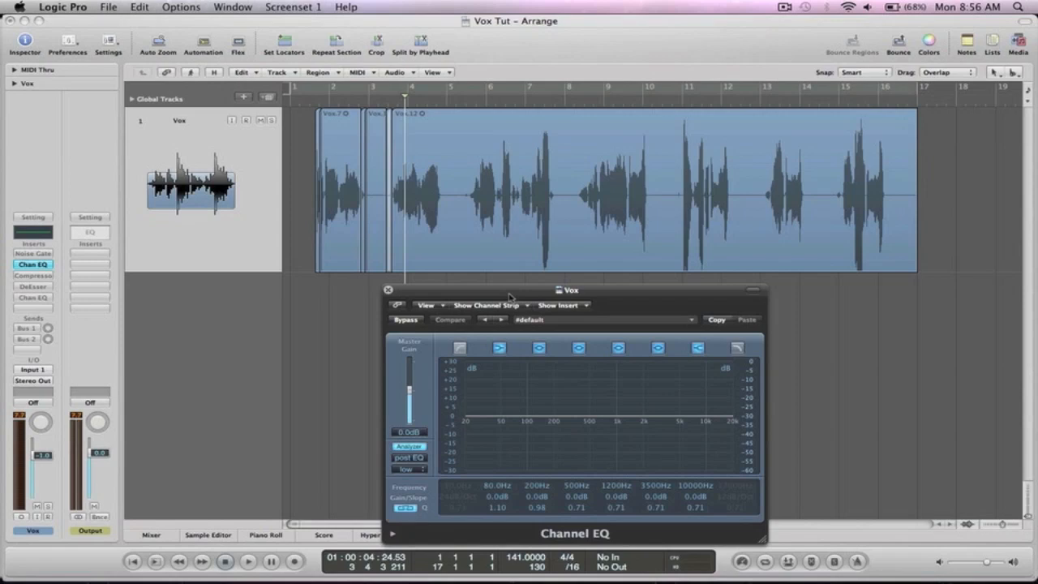
key("space")
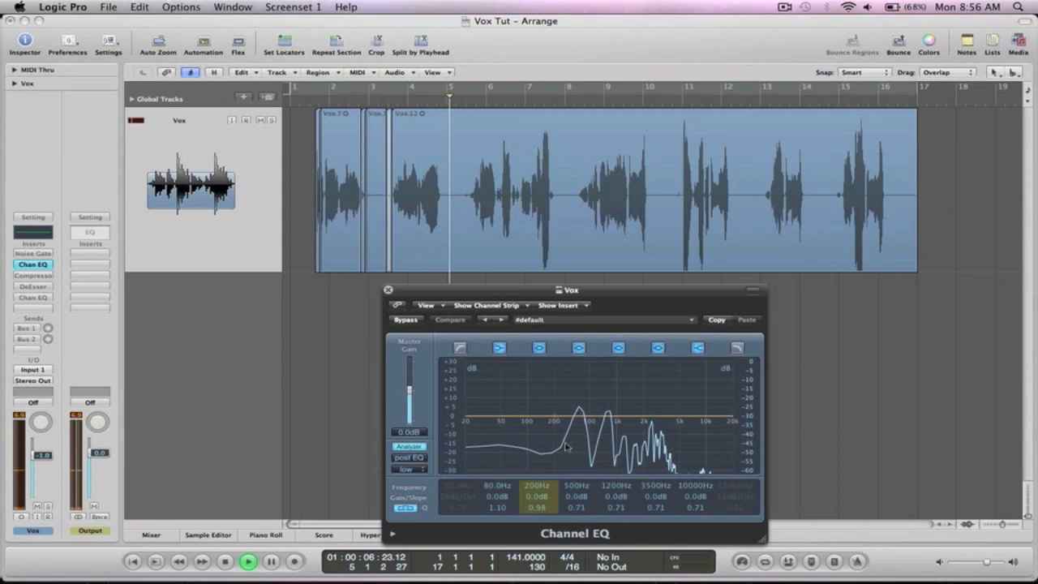
key("space")
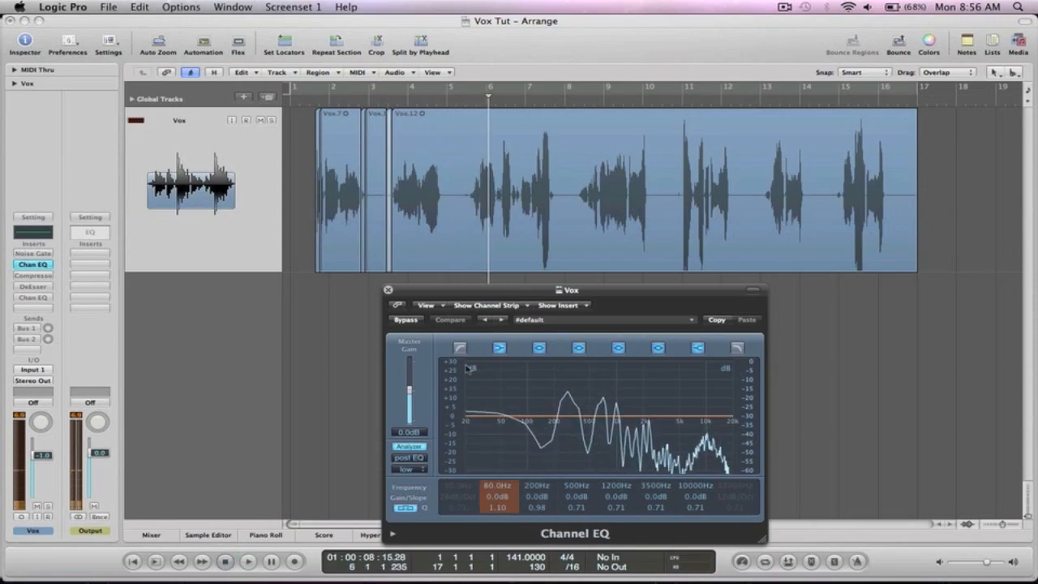
Step: Enable the Channel EQ low-cut filter and raise its frequency to 156 Hz during playback
left_click(459, 348)
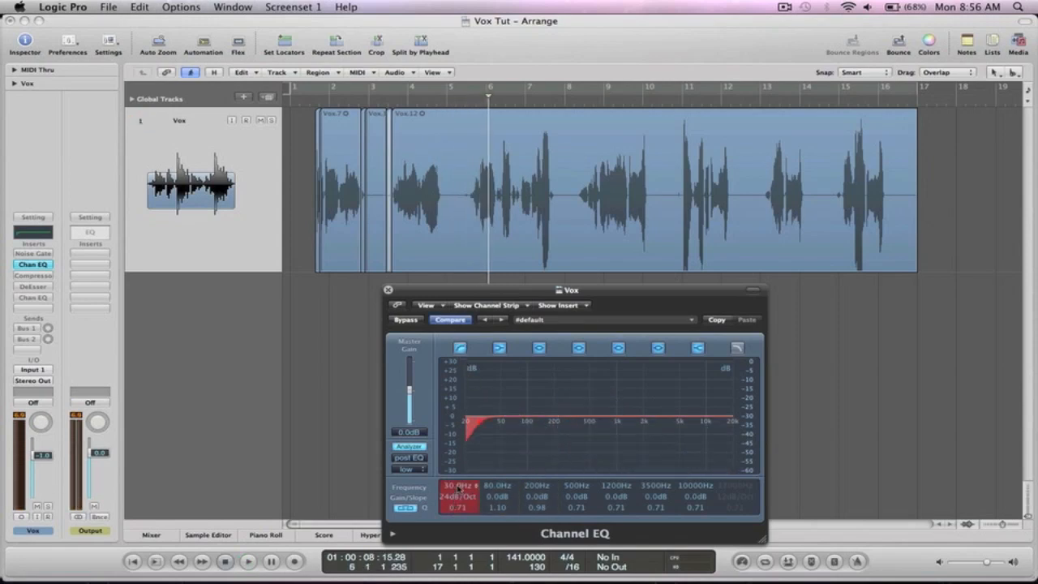
key("space")
left_click_drag(456, 486, 446, 415)
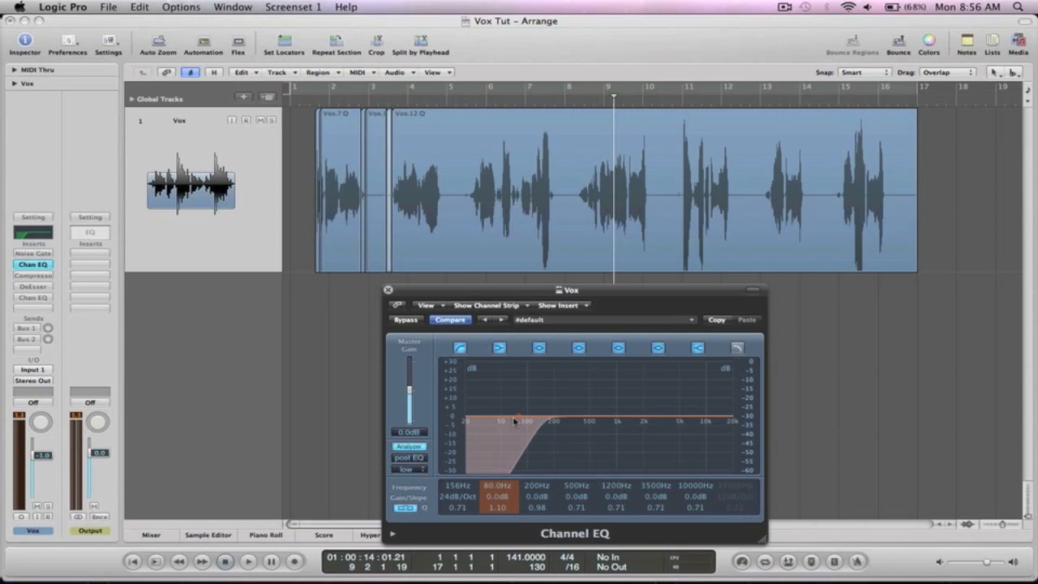
Step: Play the vocal and compare its sound with the Channel EQ bypassed and active
key("space")
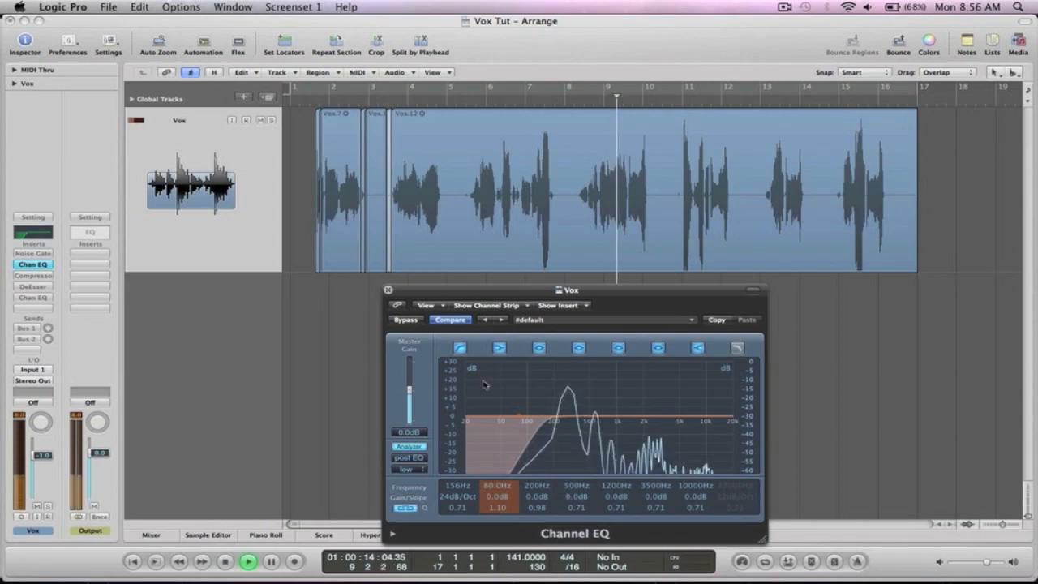
left_click(405, 320)
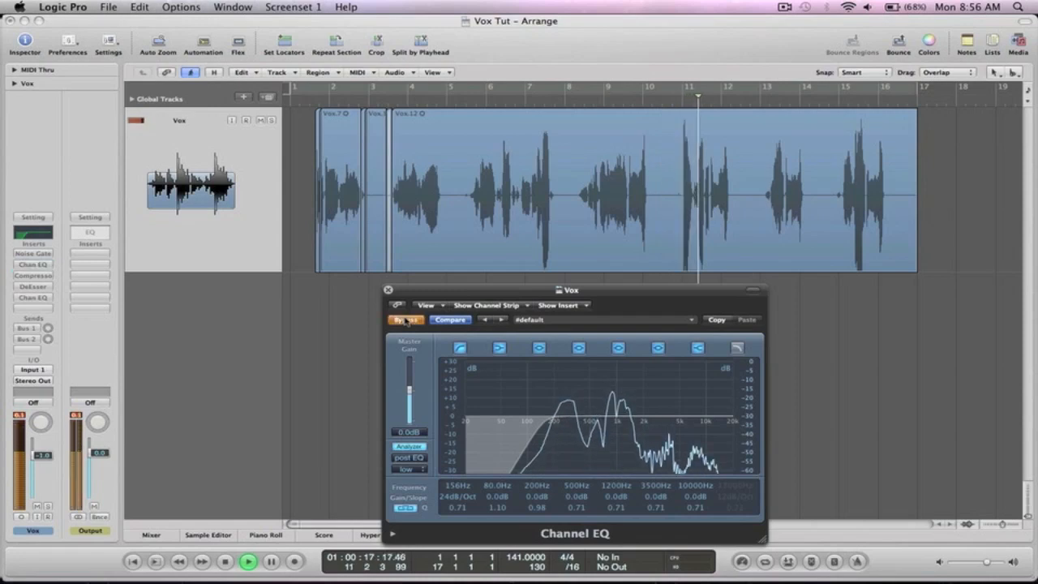
left_click(406, 321)
key("space")
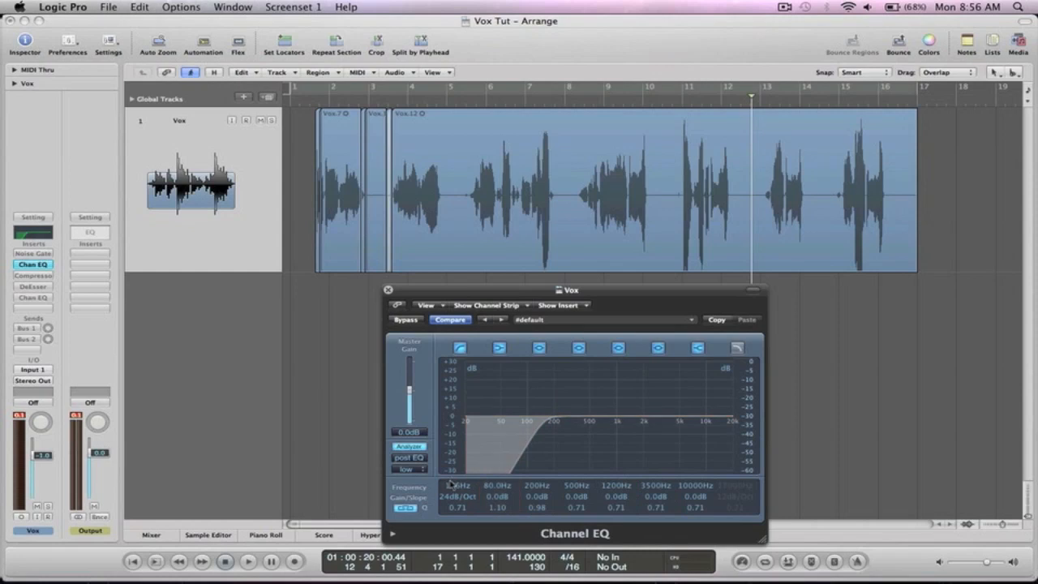
Step: Close the Channel EQ window and clear the peak level indicators
left_click(388, 291)
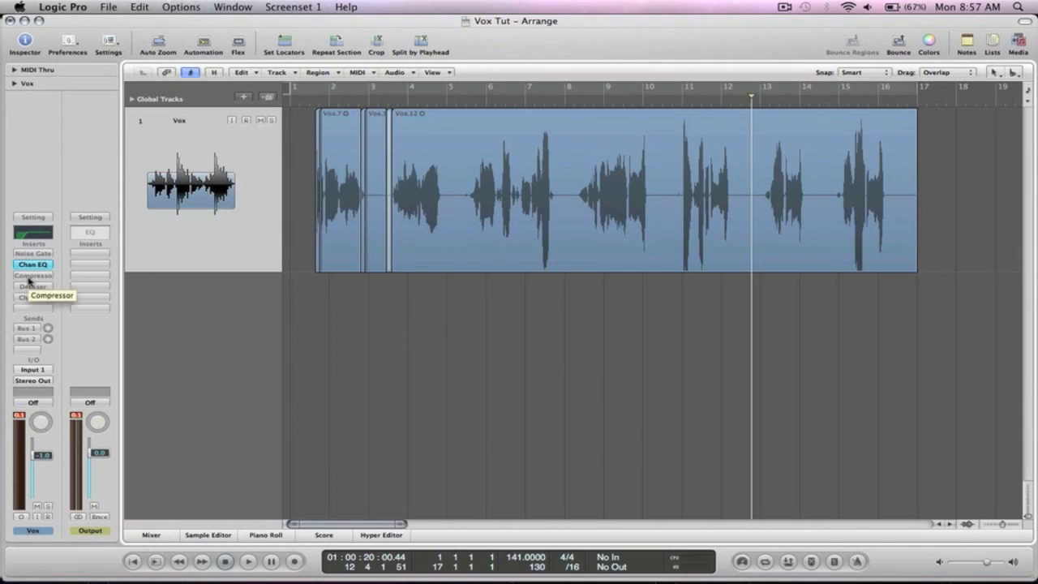
left_click(18, 416)
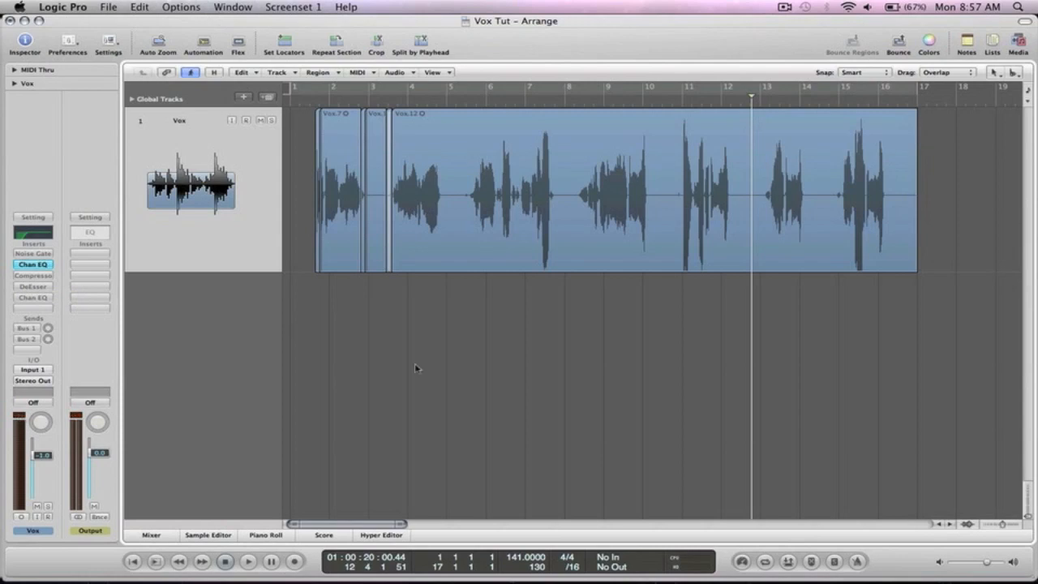
Step: Open the Vox track's Compressor, place its window below the waveform and turn off its bypass
left_click(30, 278)
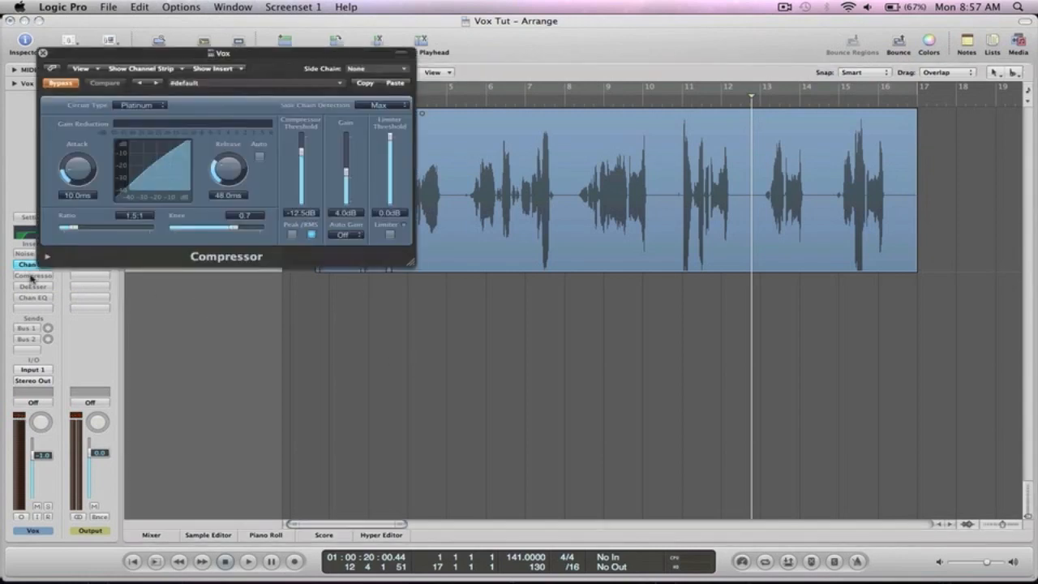
left_click_drag(264, 54, 520, 290)
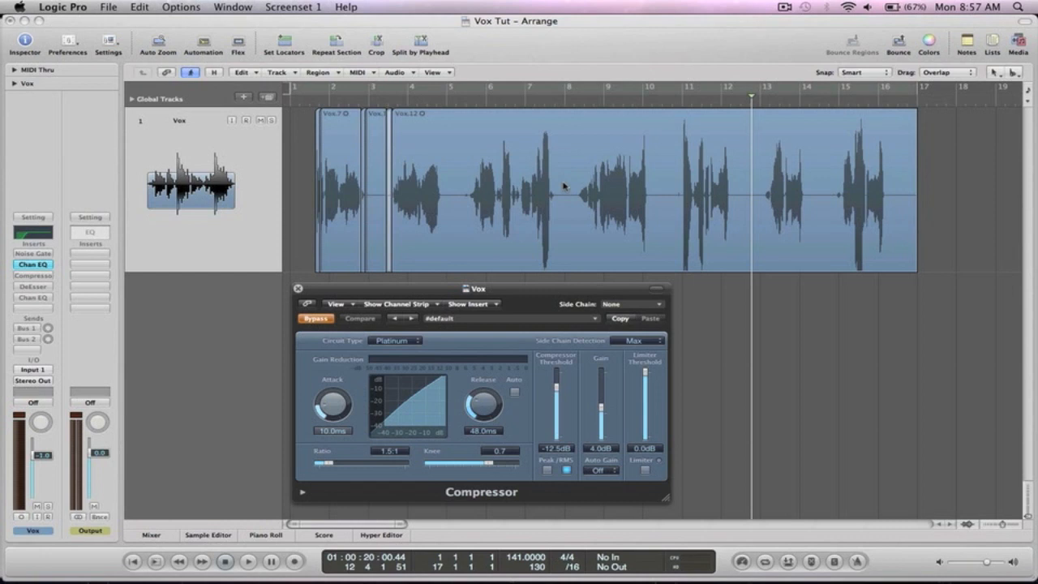
left_click(317, 319)
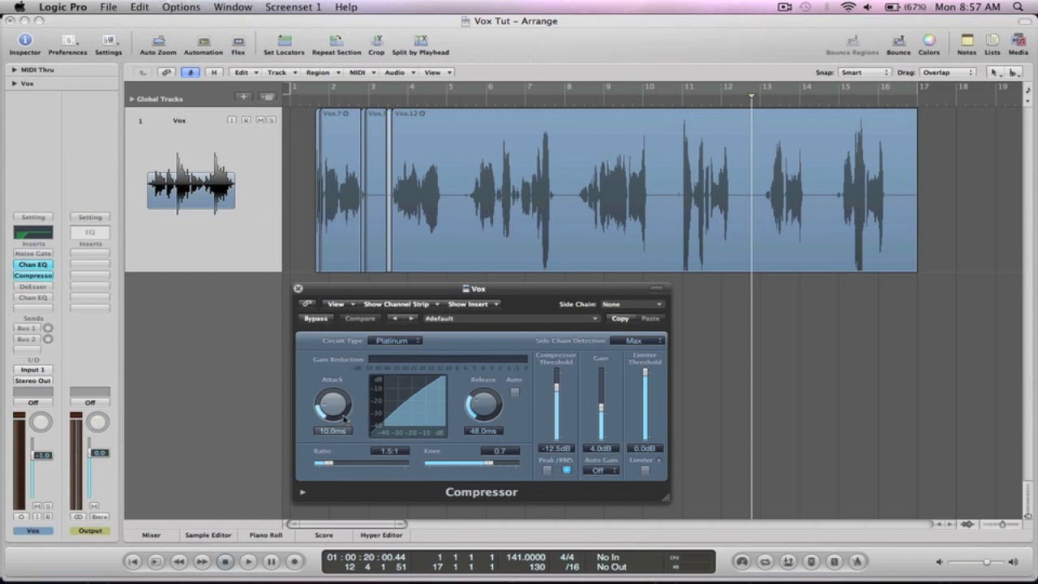
Step: Set the Compressor's attack to 1.5 ms and ratio to 5.2:1 while auditioning the vocal
mouse_move(344, 419)
left_mouse_down()
mouse_move(339, 428)
mouse_move(363, 413)
mouse_move(351, 423)
left_mouse_up()
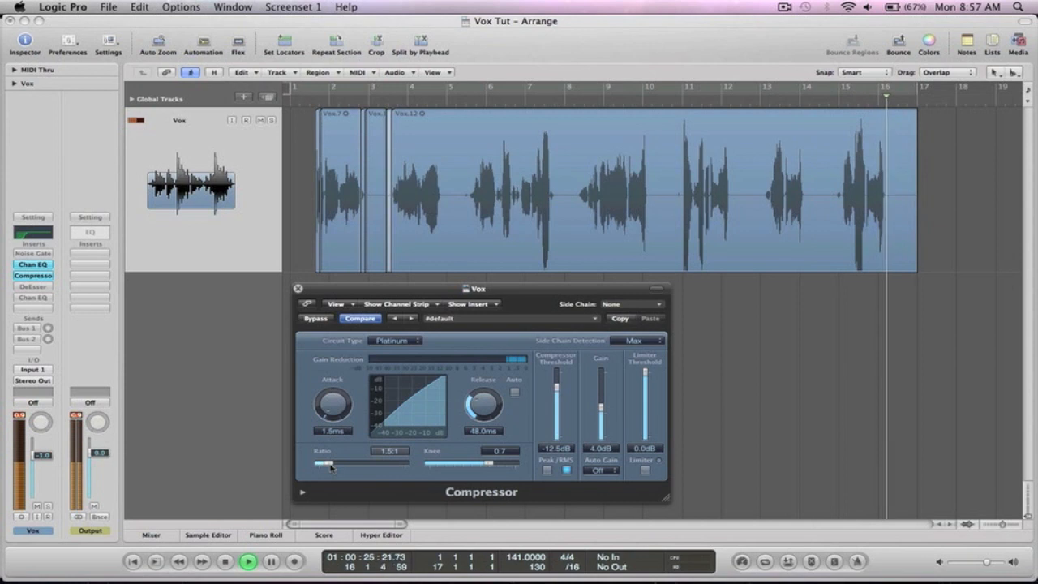
left_click_drag(331, 467, 362, 466)
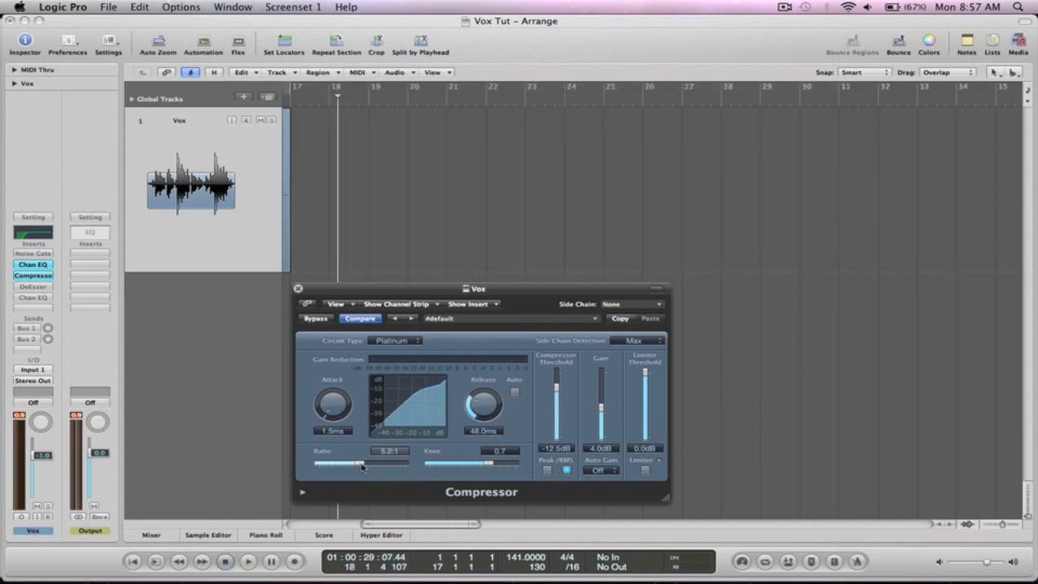
key("space")
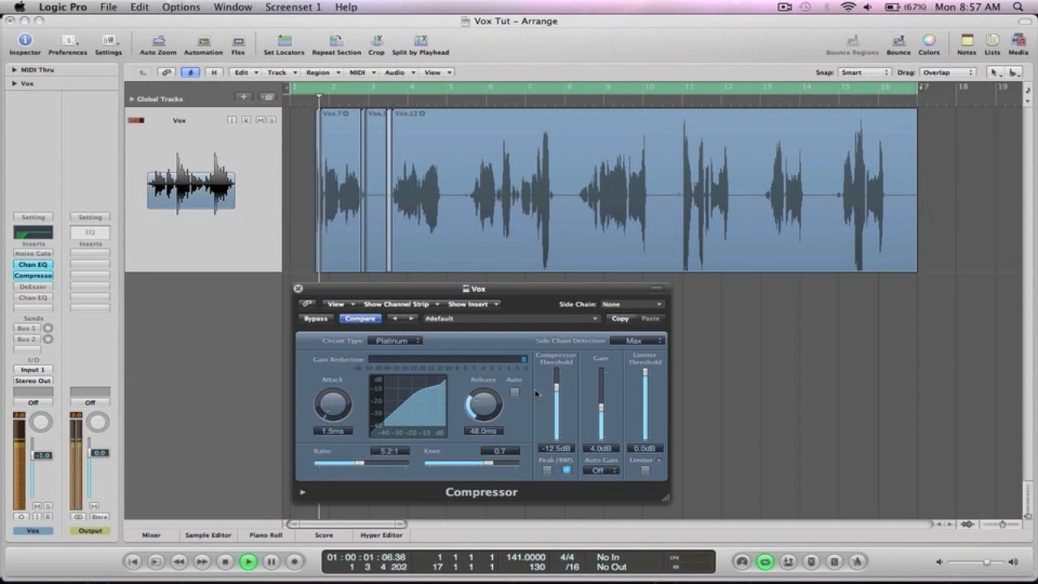
Step: Set the Compressor's release to 170 ms, threshold to -20.5 dB and gain to 7.5 dB while listening to the vocal
left_click_drag(477, 421, 491, 386)
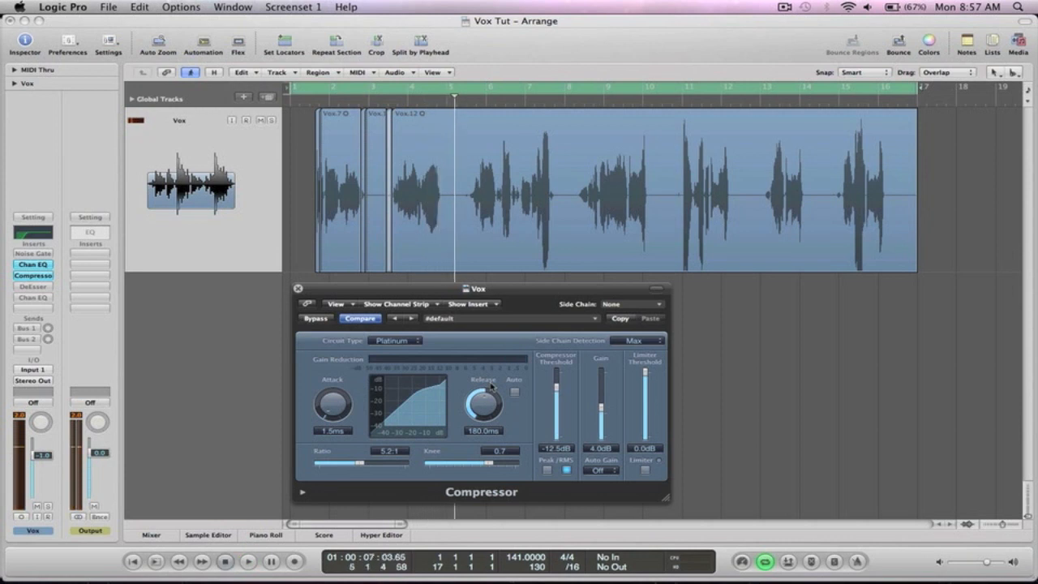
left_click_drag(489, 407, 490, 410)
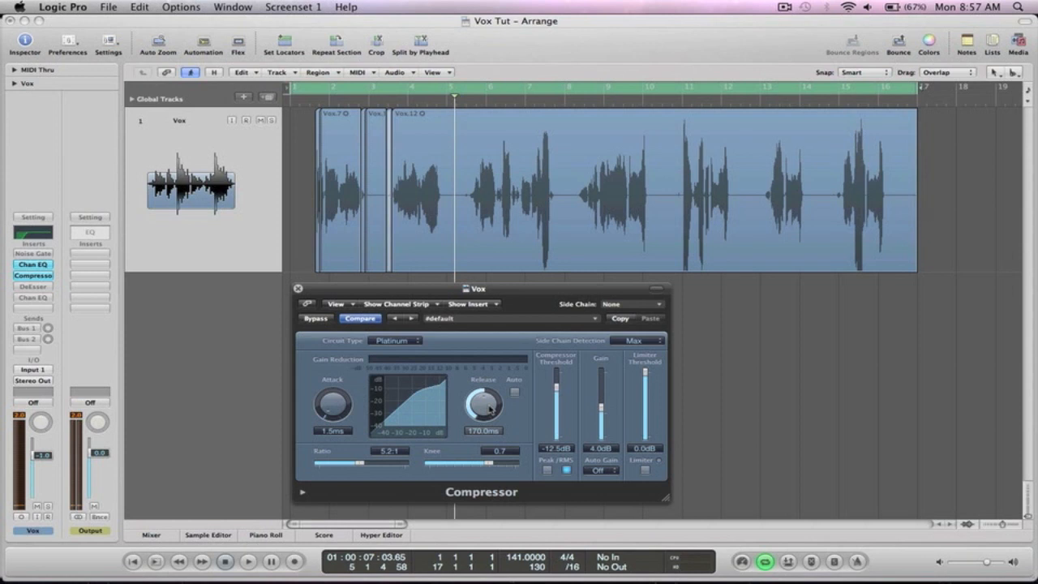
key("space")
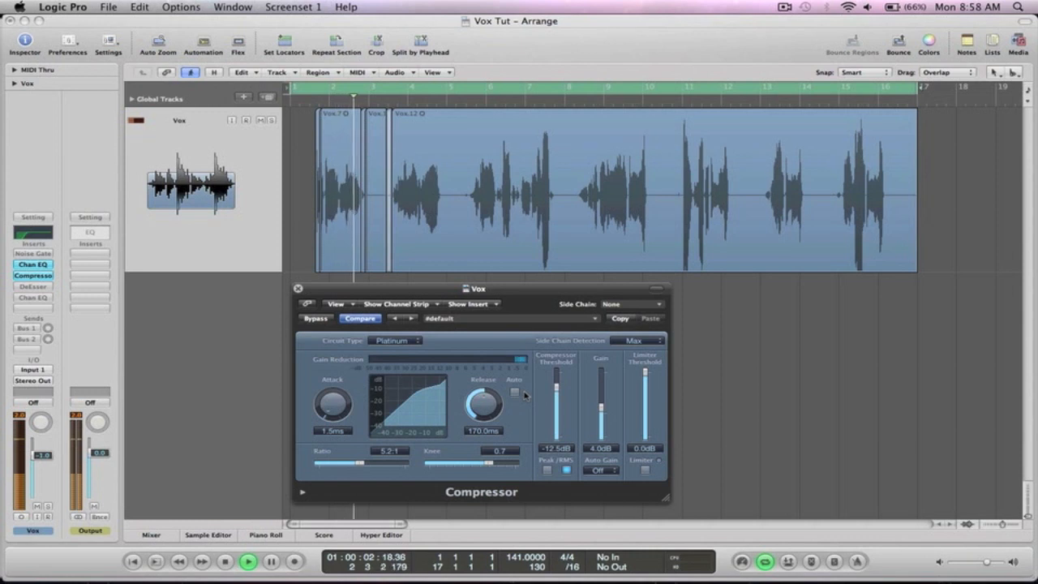
left_click_drag(556, 390, 601, 406)
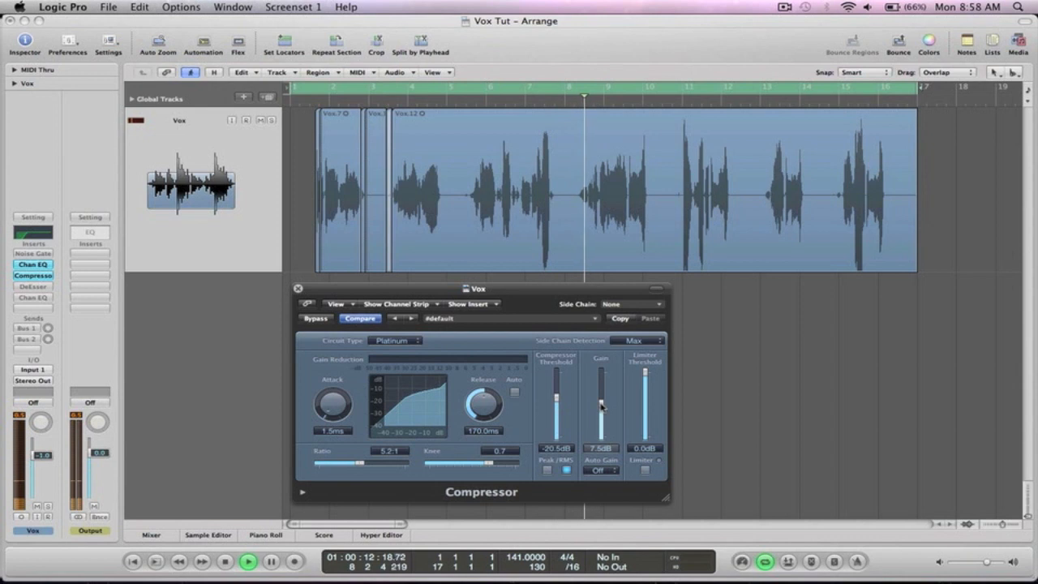
Step: Turn off the cycle range and replay the vocal from around bar 8 to compare the Compressor active and bypassed
left_click(579, 91)
left_click(565, 101)
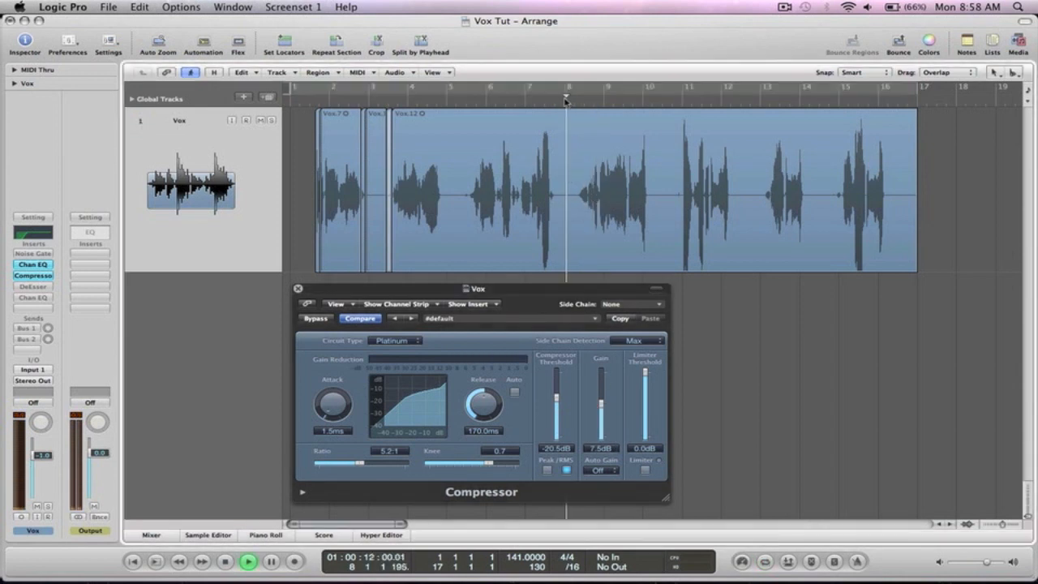
left_click(316, 319)
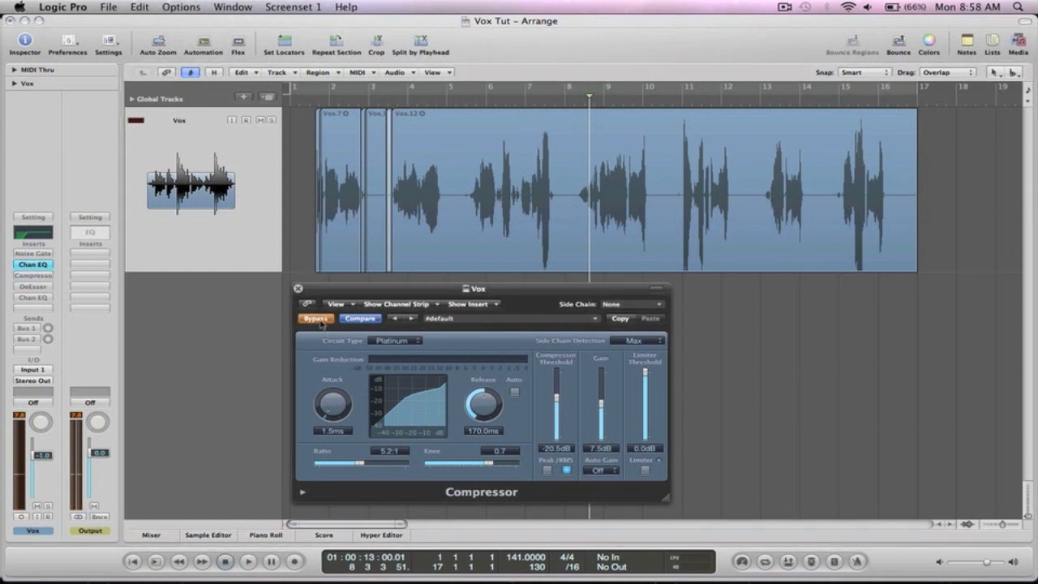
left_click(567, 99)
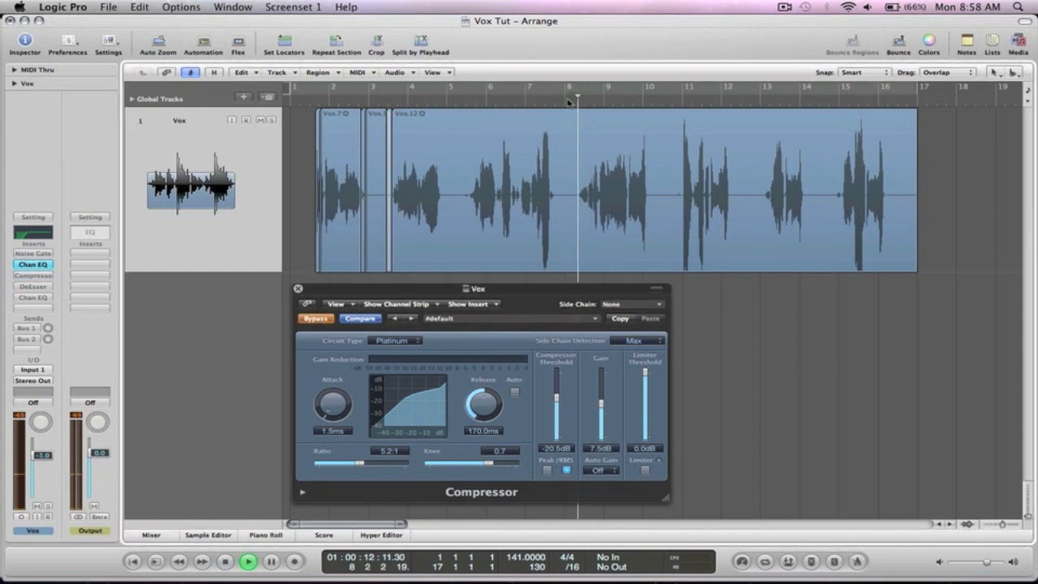
left_click(314, 318)
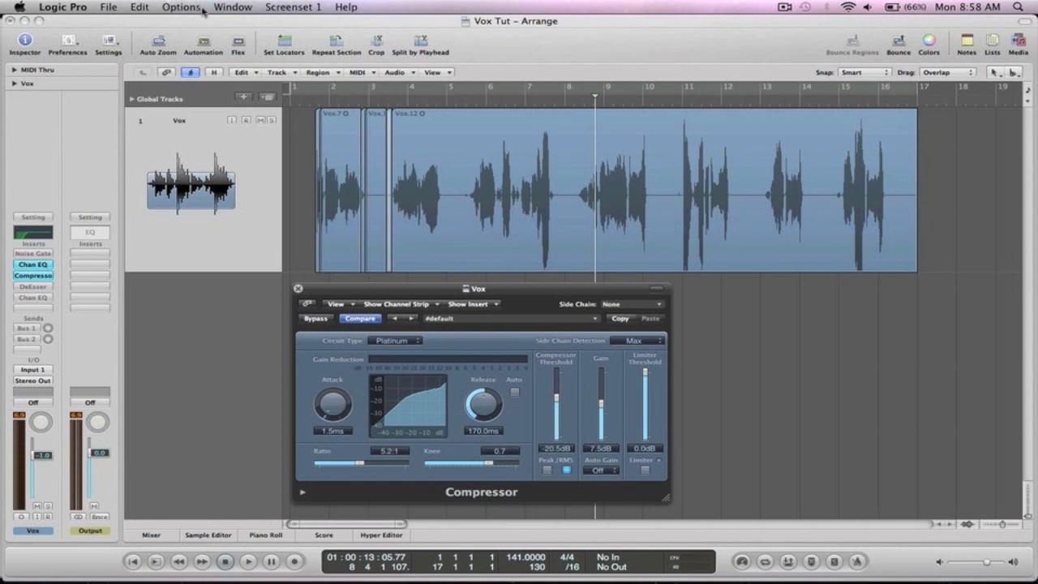
left_click(235, 7)
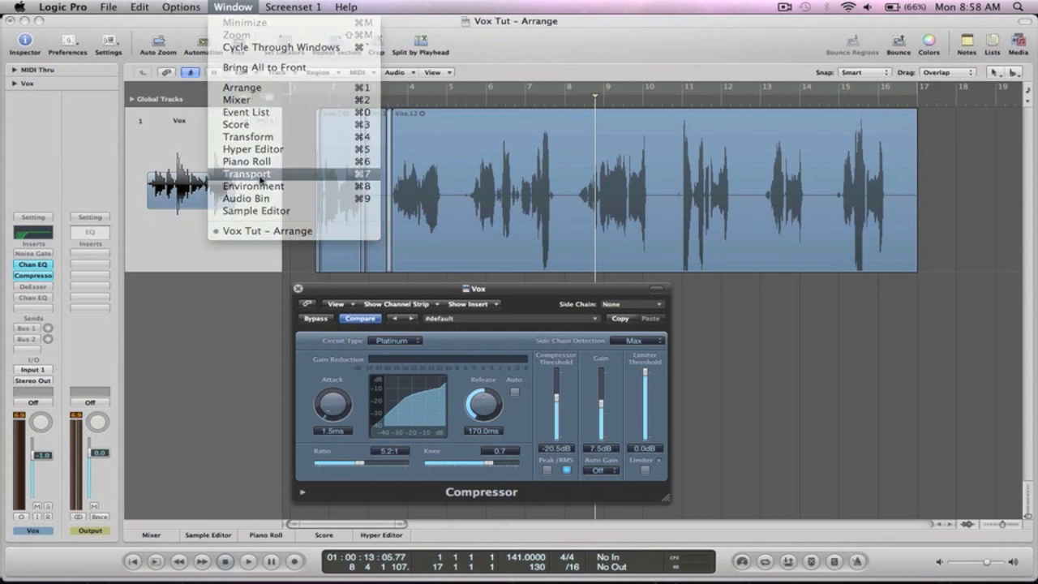
left_click(261, 176)
left_click_drag(527, 209, 527, 158)
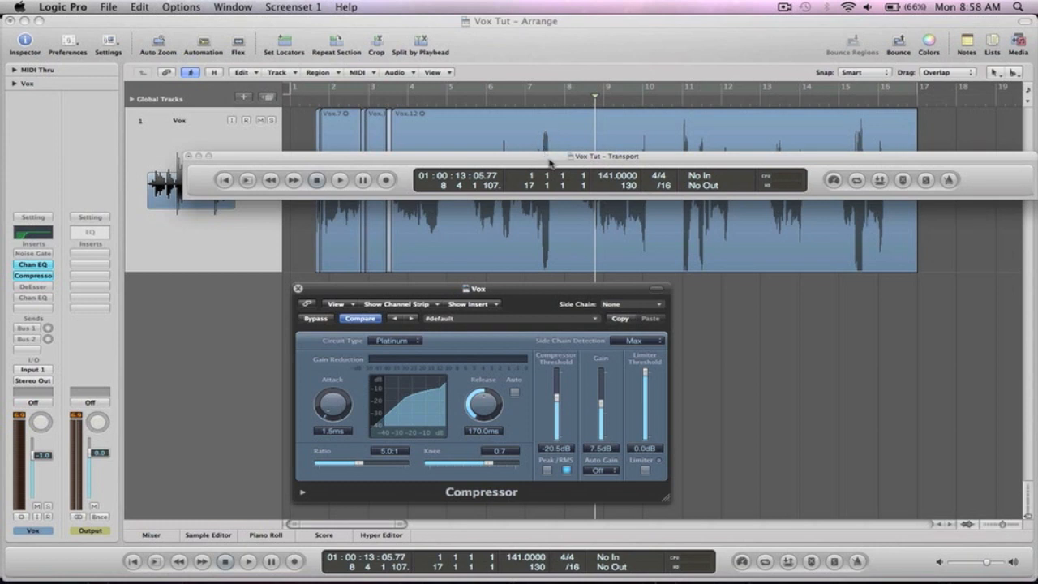
left_click(189, 157)
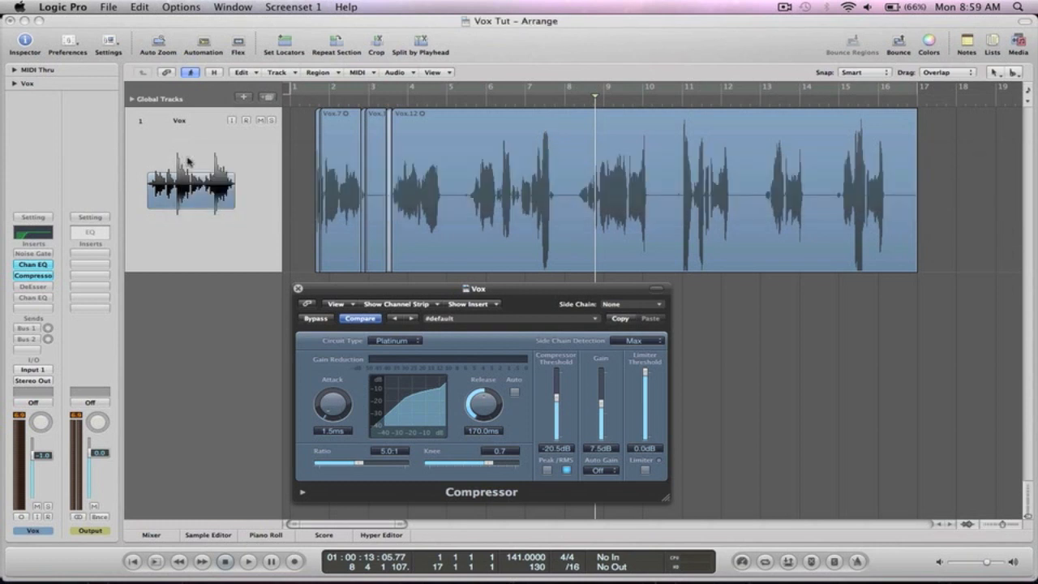
Step: Turn the cycle range back on and set the Compressor's threshold to -18.5 dB while replaying the vocal
left_click(670, 95)
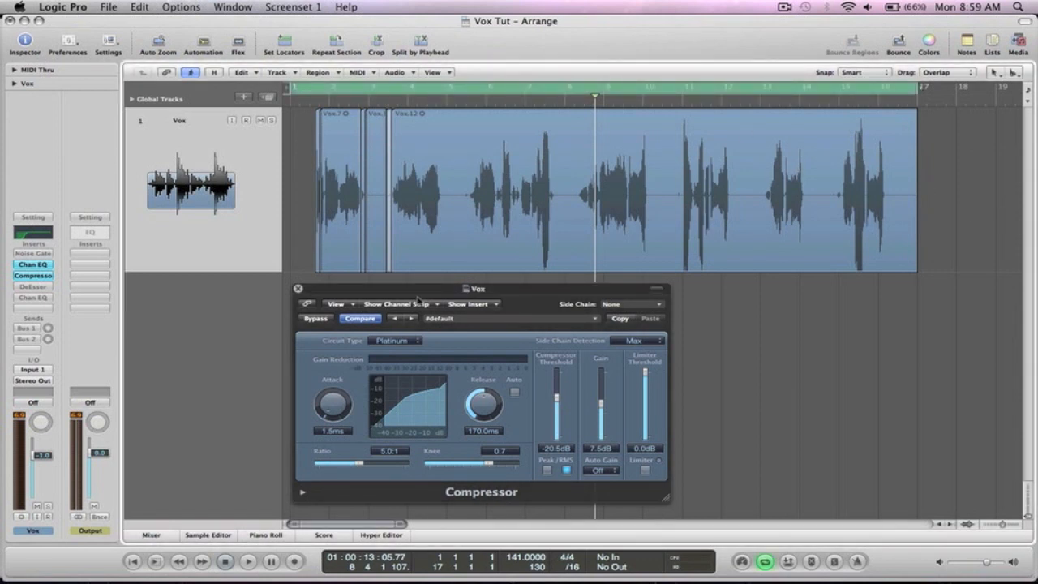
key("space")
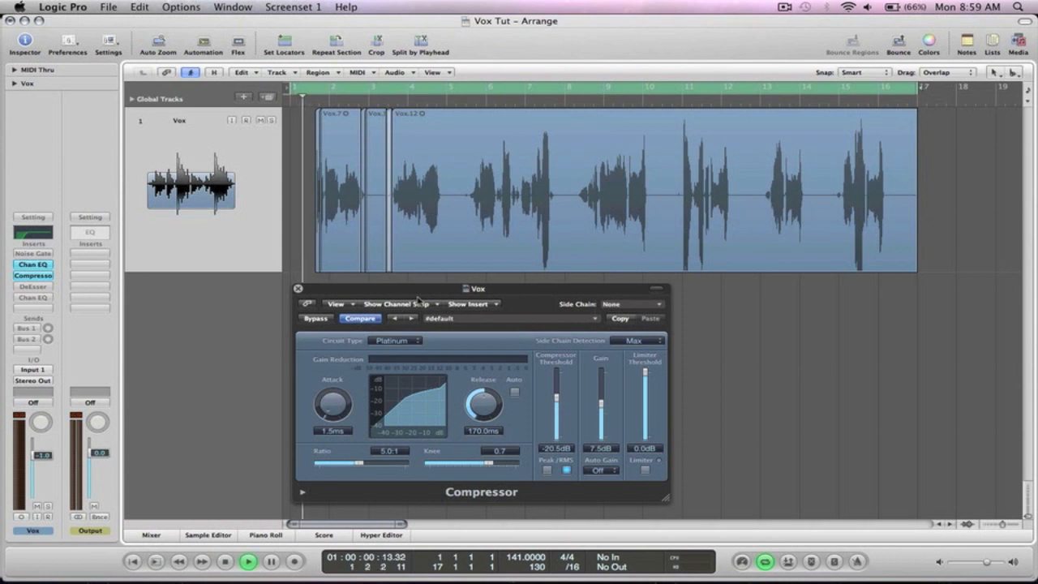
left_click_drag(557, 399, 557, 396)
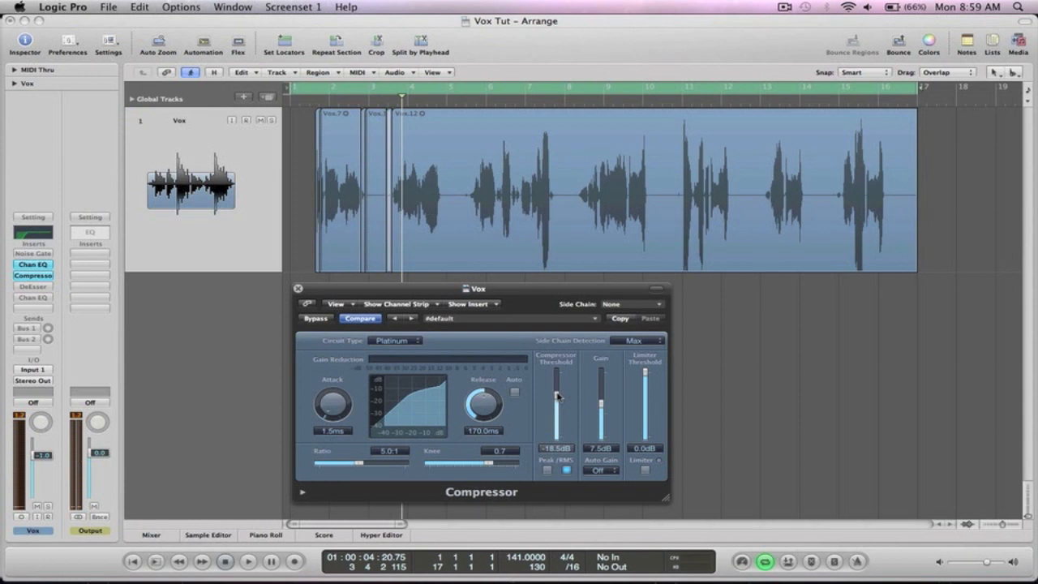
key("Return")
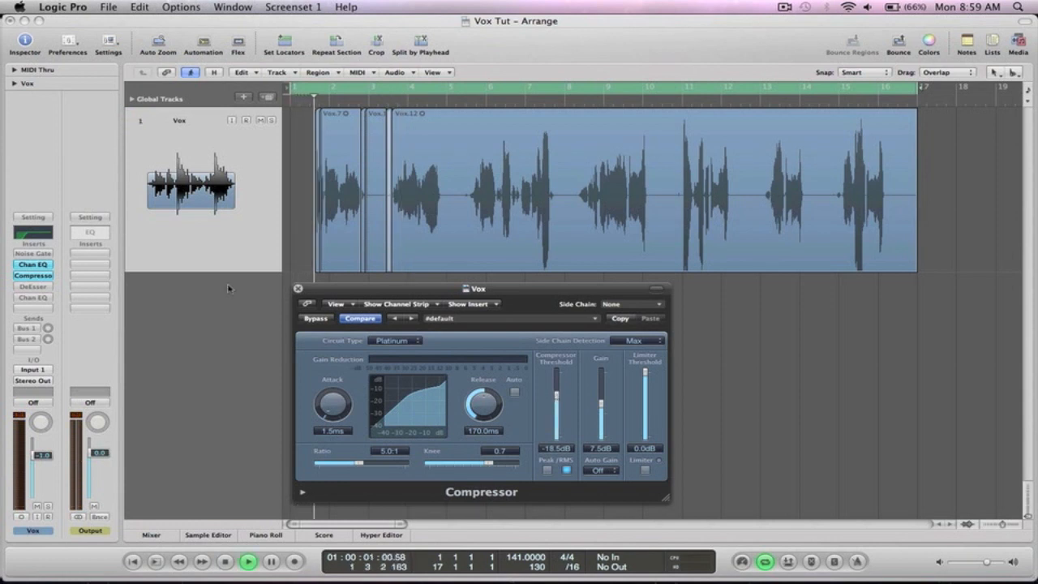
Step: Close the Compressor, open the Vox track's DeEsser below the waveform and turn off its bypass
left_click(297, 288)
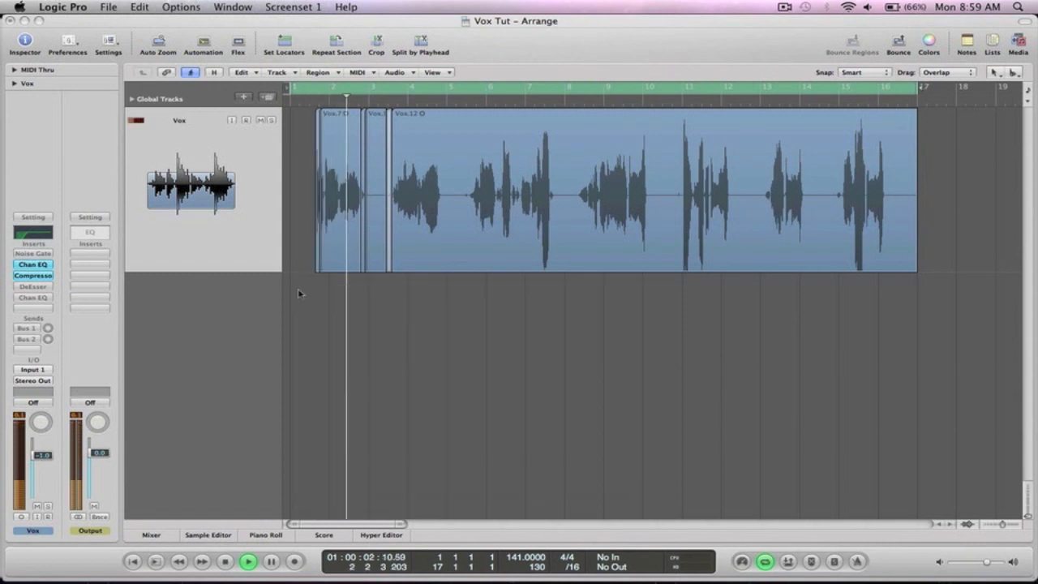
key("space")
left_click(32, 287)
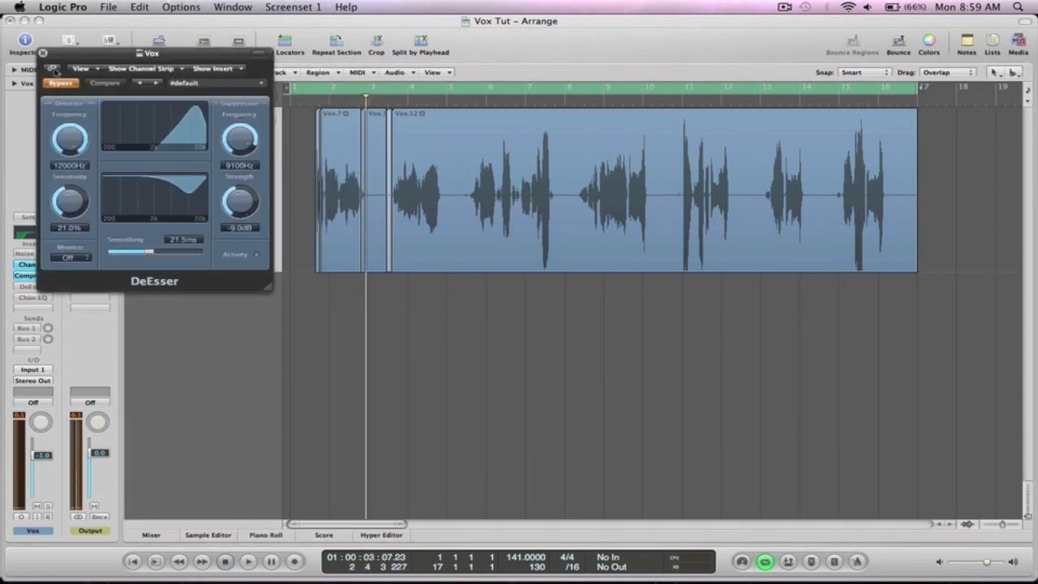
left_click_drag(94, 57, 436, 284)
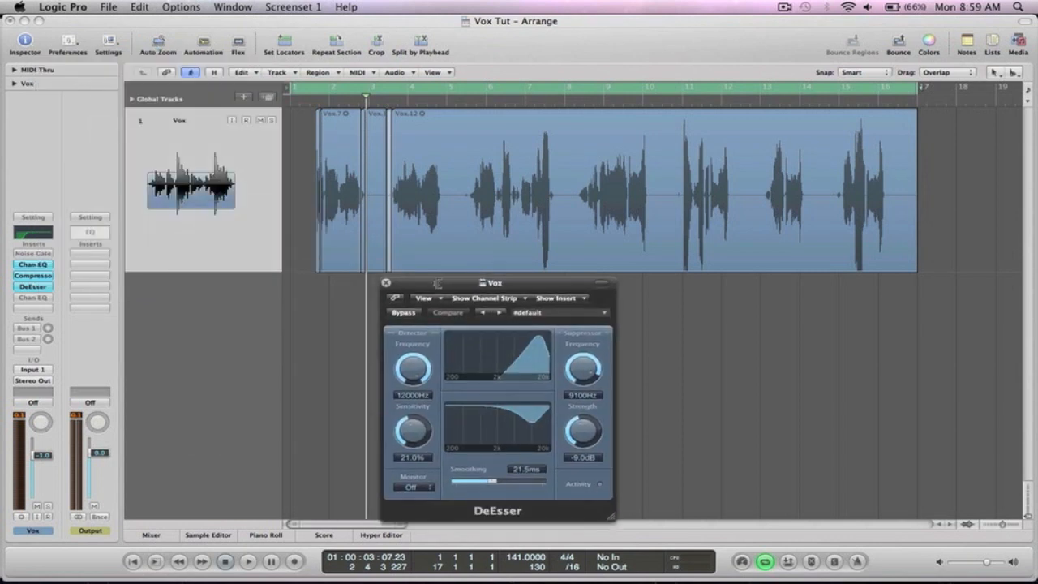
Step: Set the DeEsser's monitor to Det. and lower its detector frequency to 10300 Hz during playback
left_click(415, 488)
left_click(413, 498)
key("space")
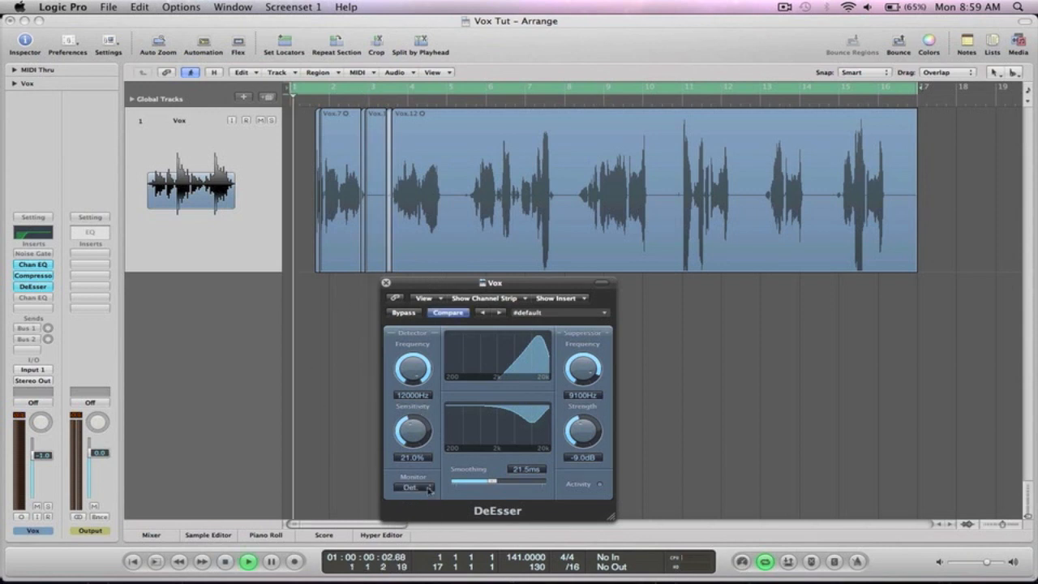
mouse_move(411, 374)
left_mouse_down()
mouse_move(408, 417)
mouse_move(403, 381)
left_mouse_up()
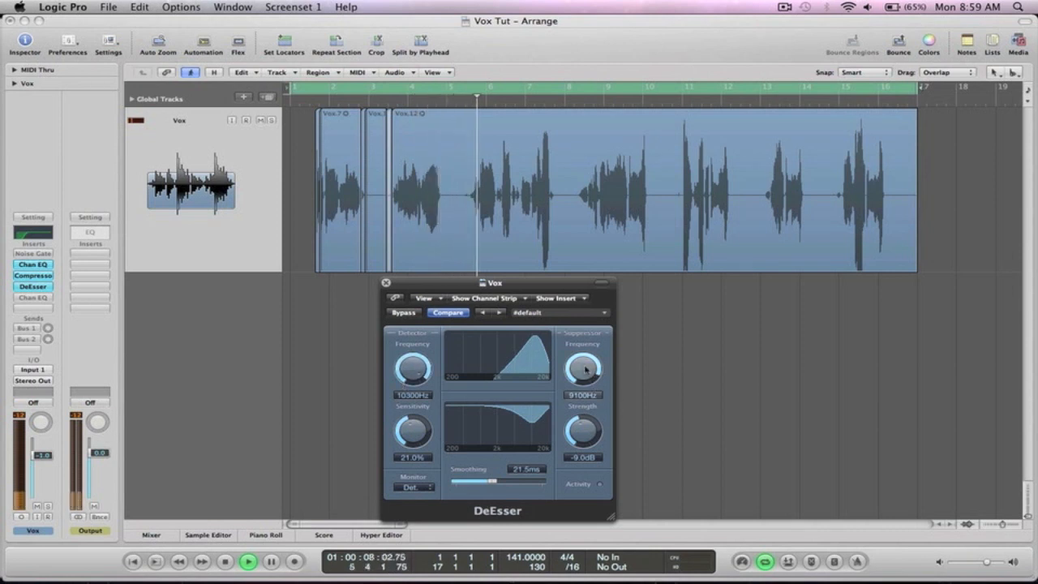
Step: Switch the DeEsser's monitor to Sup. and raise its suppressor frequency to 10000 Hz
left_click(414, 487)
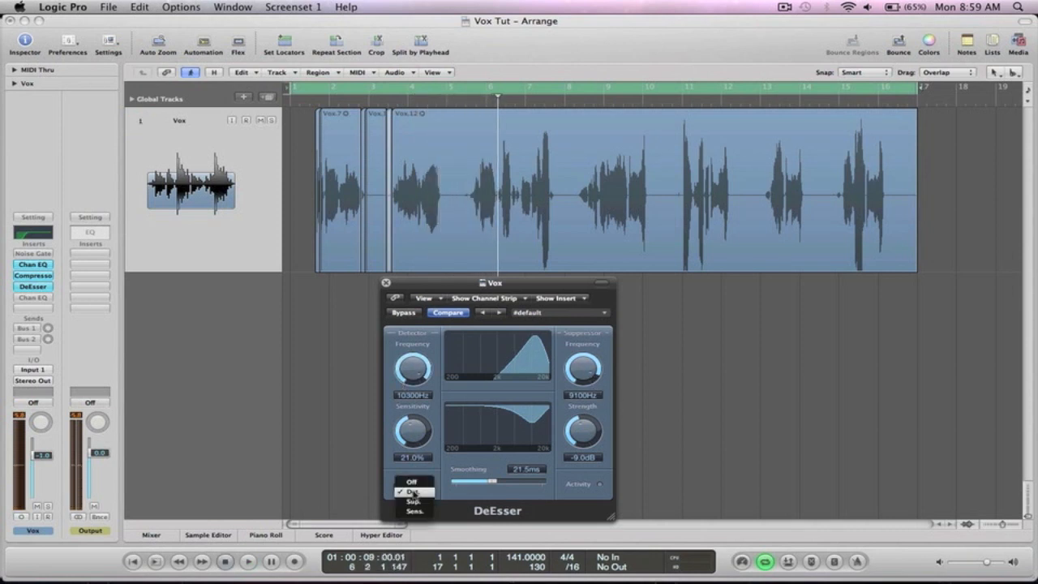
left_click(410, 498)
key("space")
mouse_move(580, 367)
left_mouse_down()
mouse_move(574, 350)
mouse_move(576, 361)
left_mouse_up()
key("space")
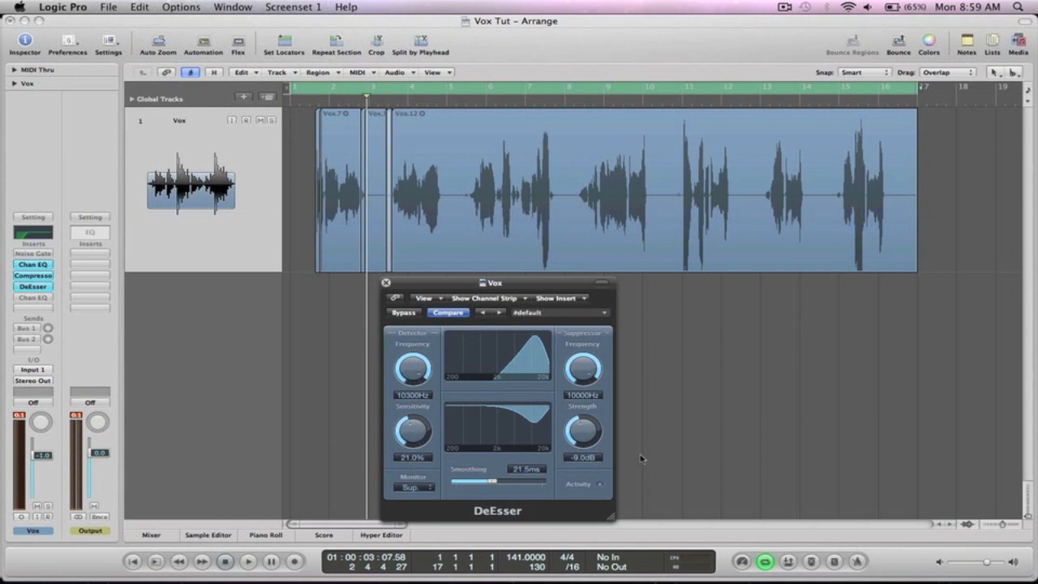
Step: Close and bypass the DeEsser, and open the second Channel EQ below the waveform with its bypass off
left_click(385, 282)
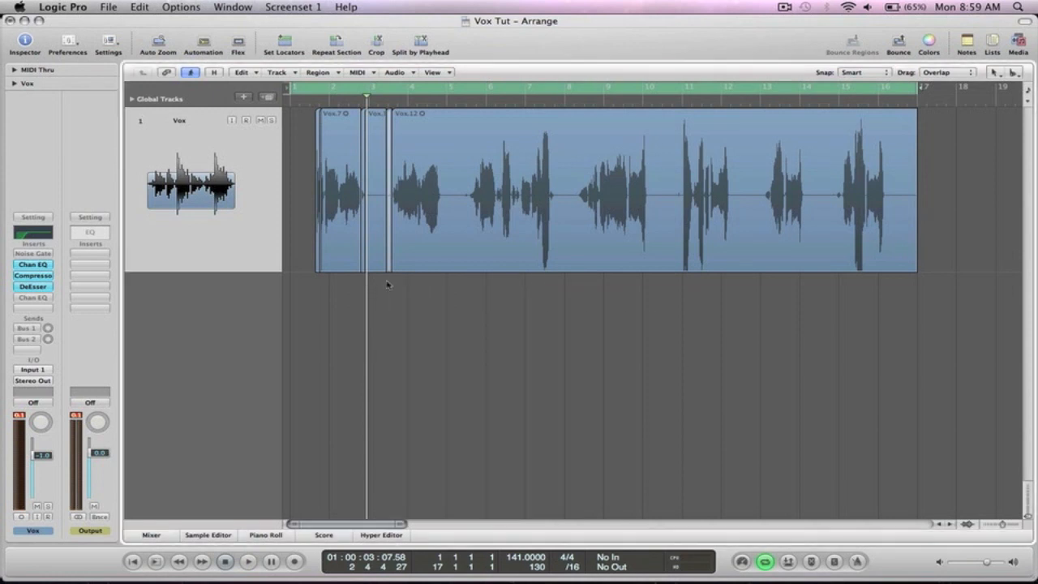
left_click(35, 288, "alt")
left_click(34, 297)
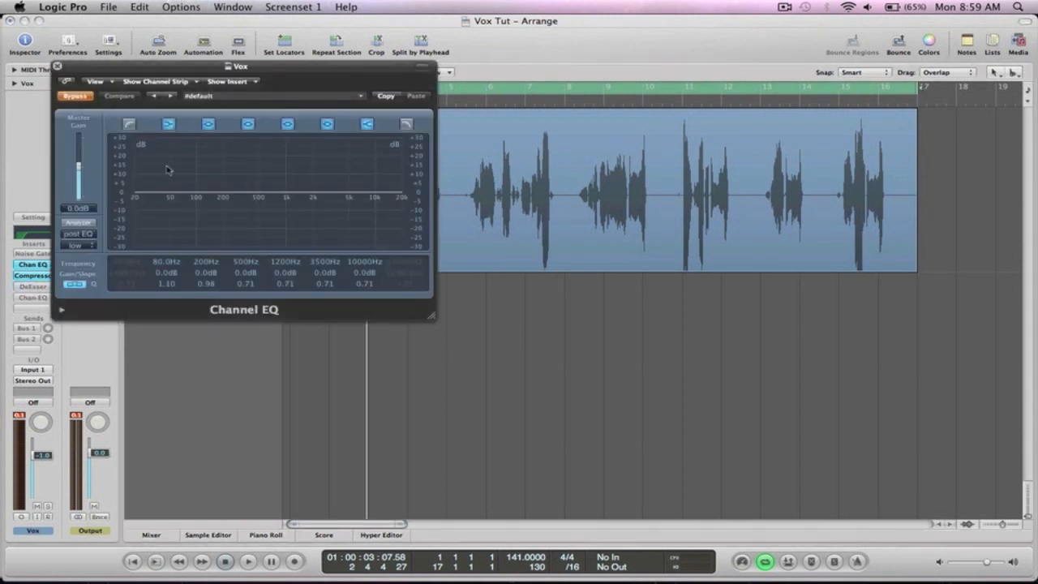
left_click(77, 96)
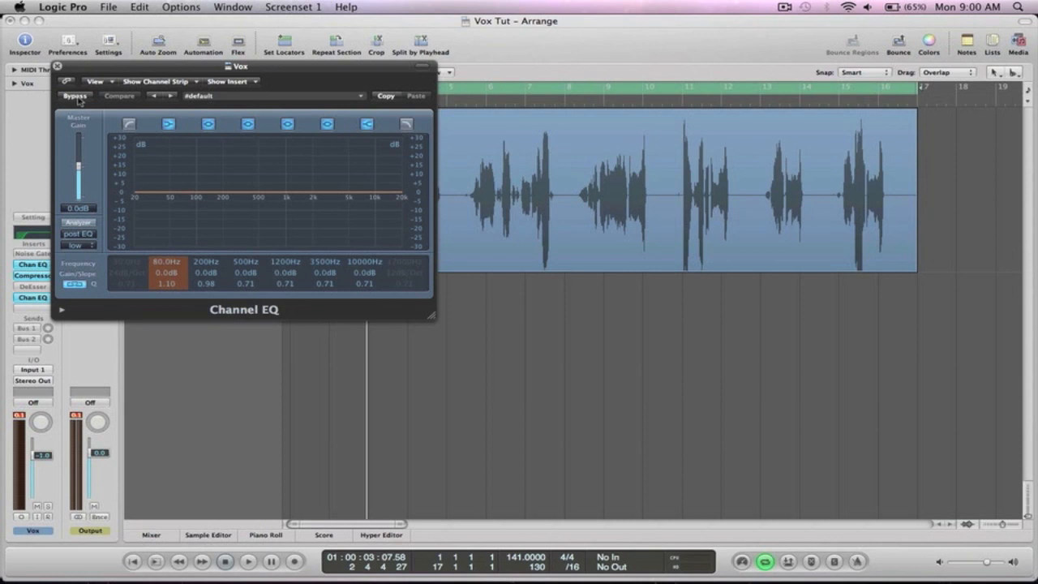
left_click_drag(199, 70, 416, 288)
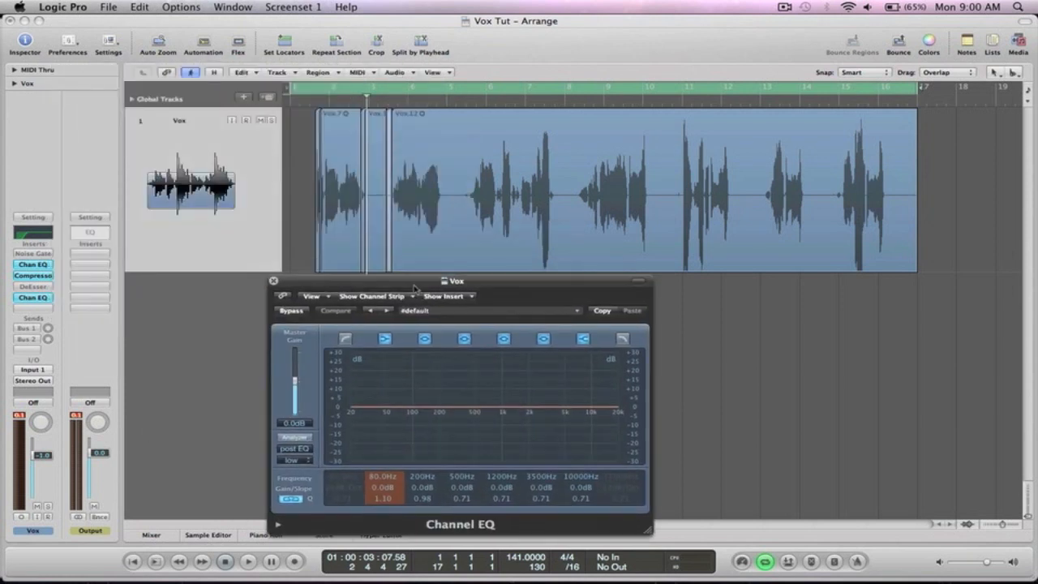
Step: Turn on the second Channel EQ's analyzer and enable its low-cut filter at 134 Hz while playing the vocal
left_click(294, 437)
key("Return")
key("space")
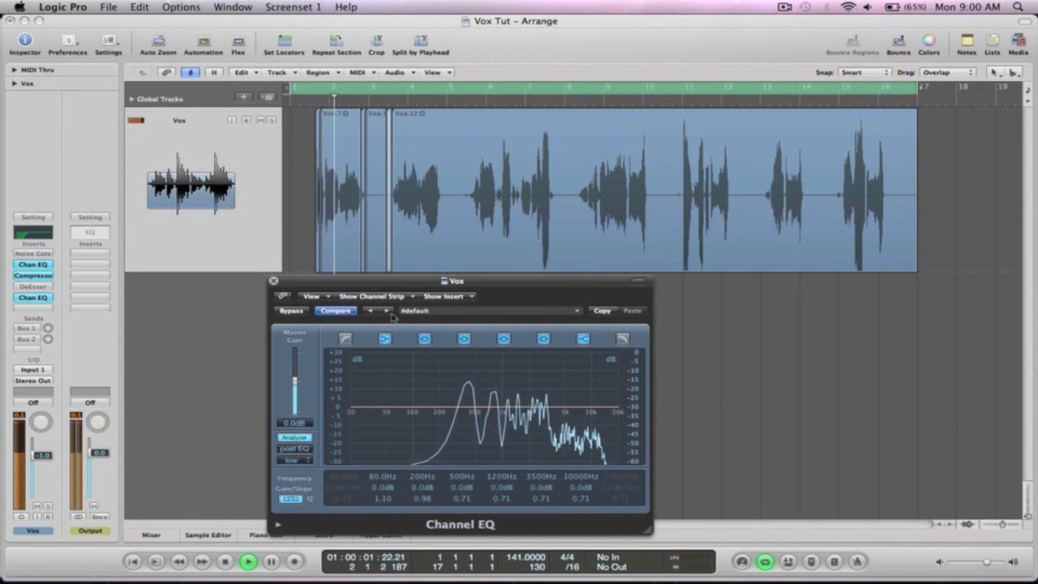
left_click(347, 339)
left_click_drag(345, 469, 337, 411)
key("space")
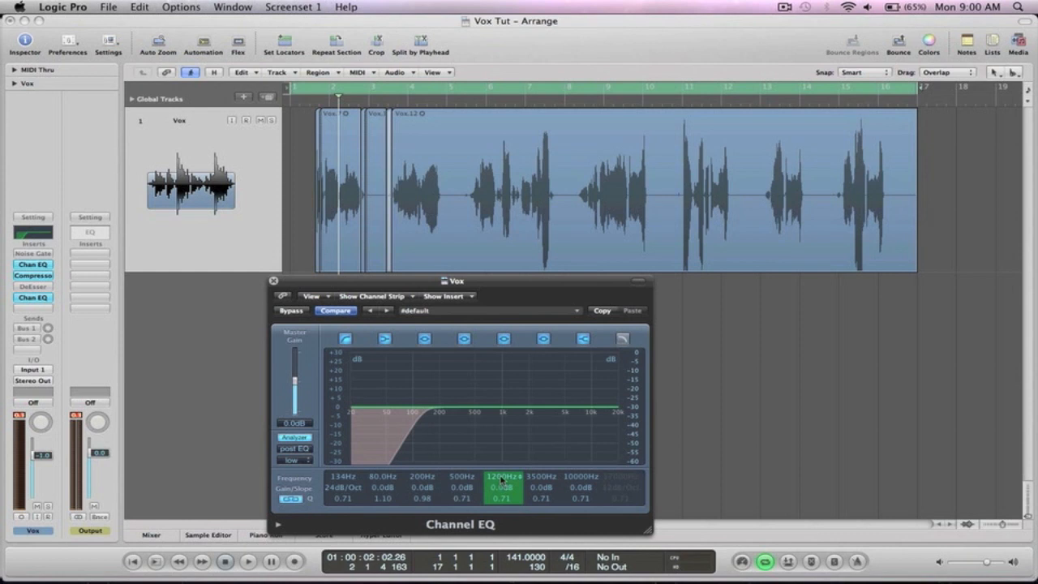
Step: Change the 1200 Hz EQ band to 9000 Hz with +2.5 dB gain and a Q of 0.11, and play the vocal
double_click(501, 479)
type("9000")
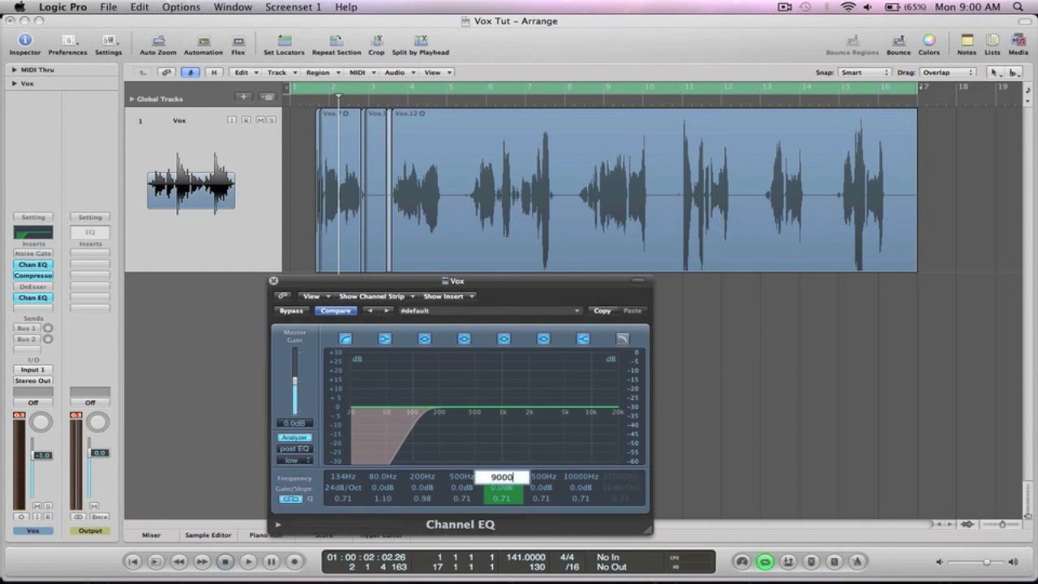
key("Return")
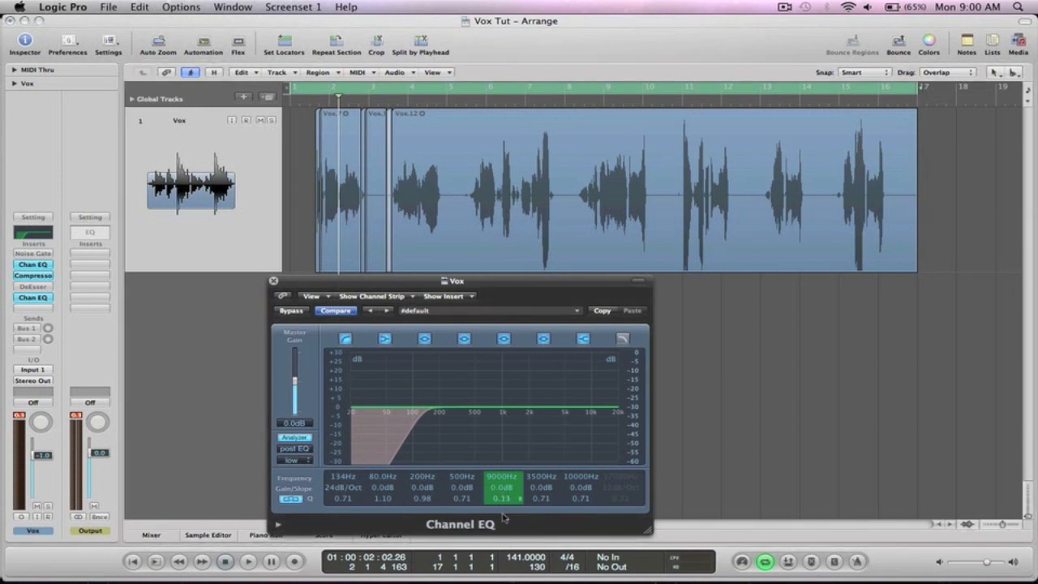
left_click_drag(503, 487, 502, 485)
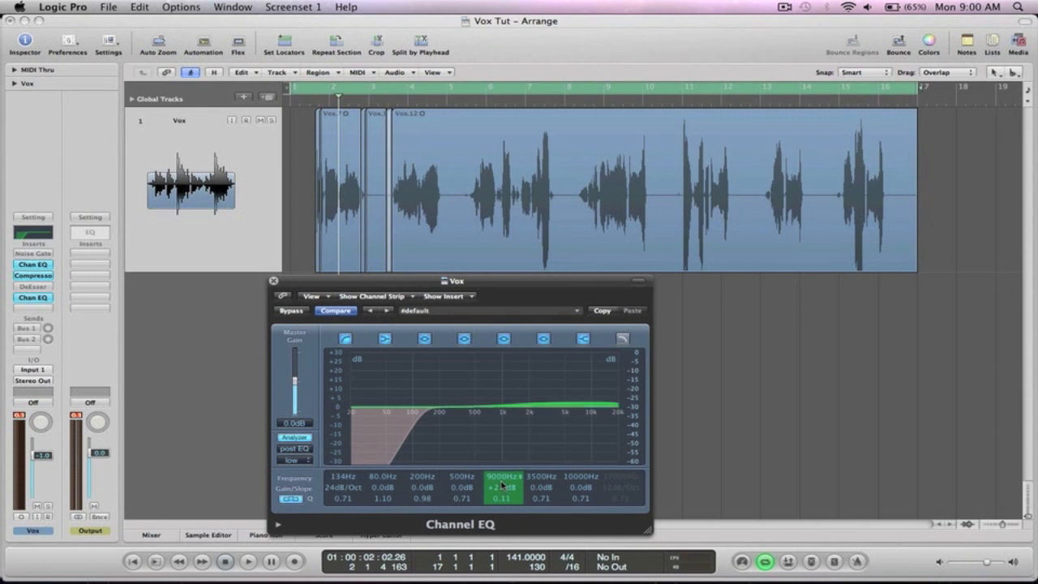
key("Return")
key("space")
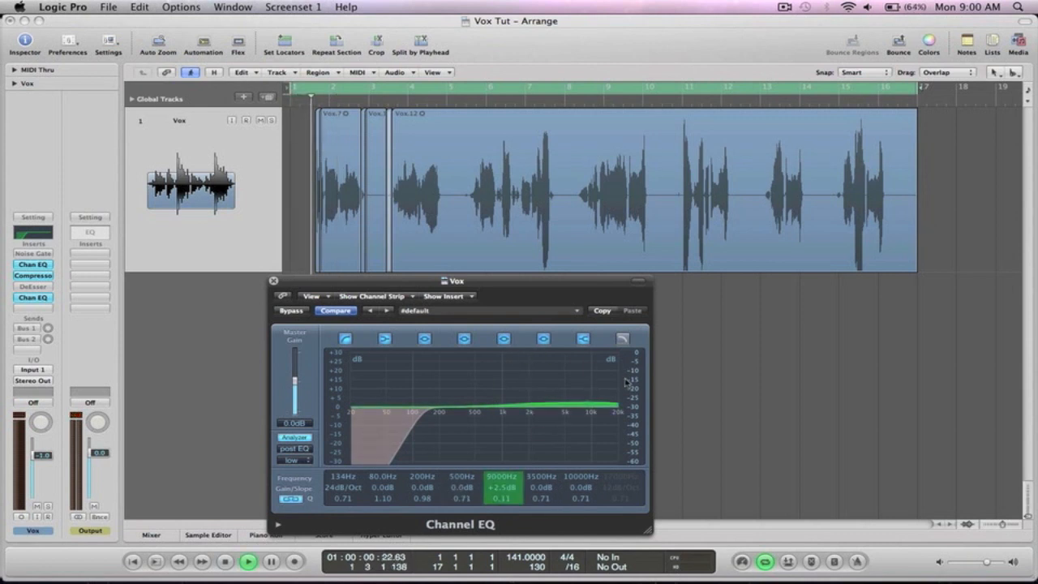
Step: Play the vocal from the start and compare it with the second Channel EQ bypassed and active
left_click(291, 311)
key("Return")
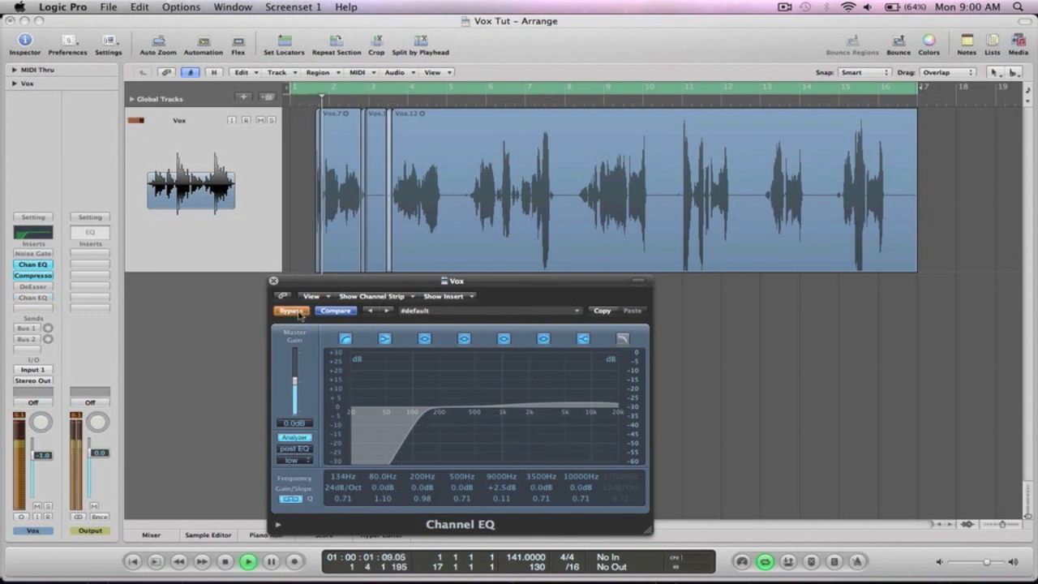
left_click(298, 313)
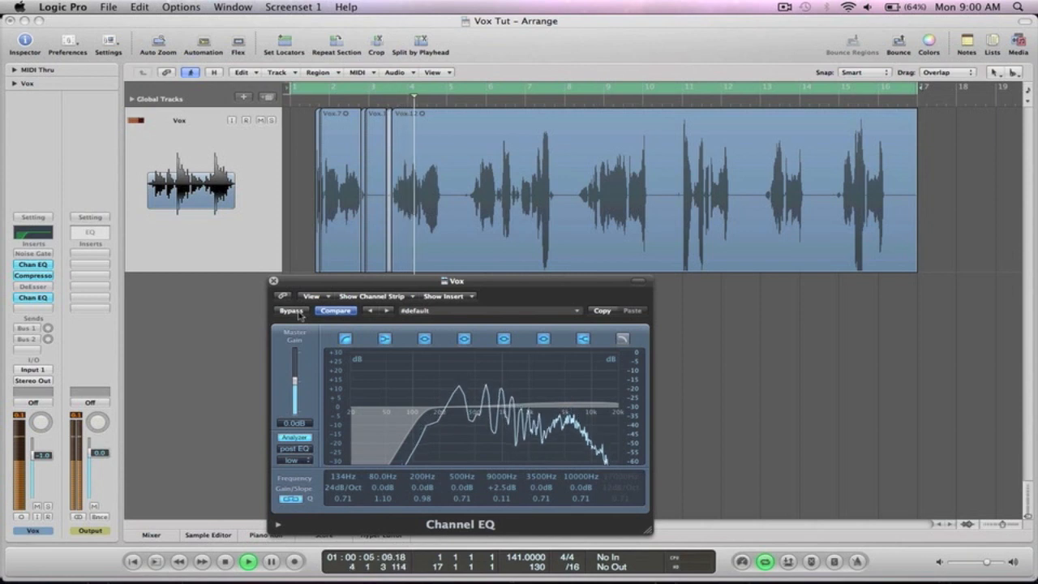
left_click(291, 311)
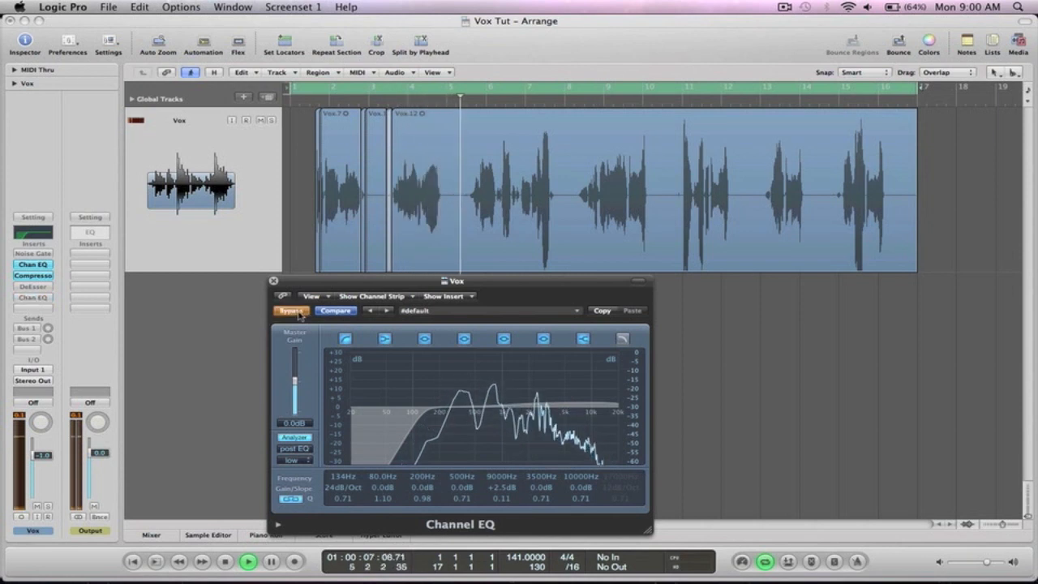
left_click(294, 311)
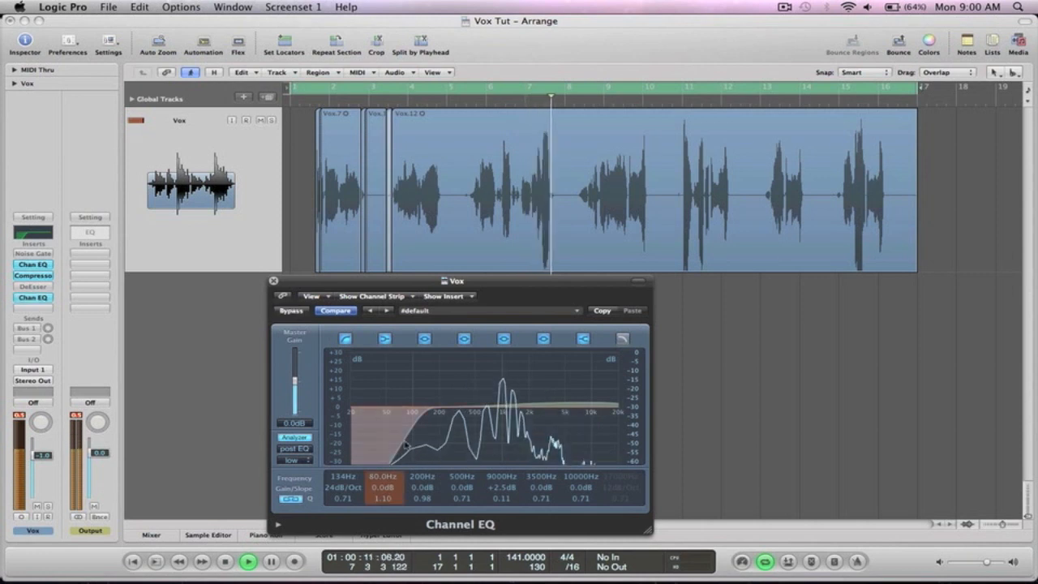
key("space")
Step: Set the 9000 Hz EQ band to +3.0 dB gain and a Q of 0.10, and play the vocal from the start
left_click_drag(494, 488, 495, 489)
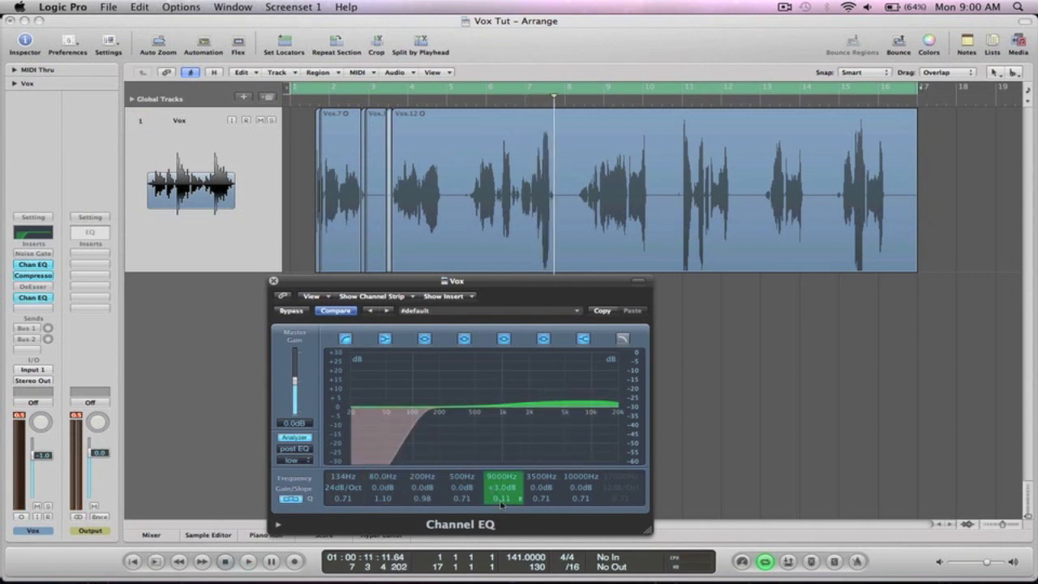
left_click_drag(501, 497, 498, 525)
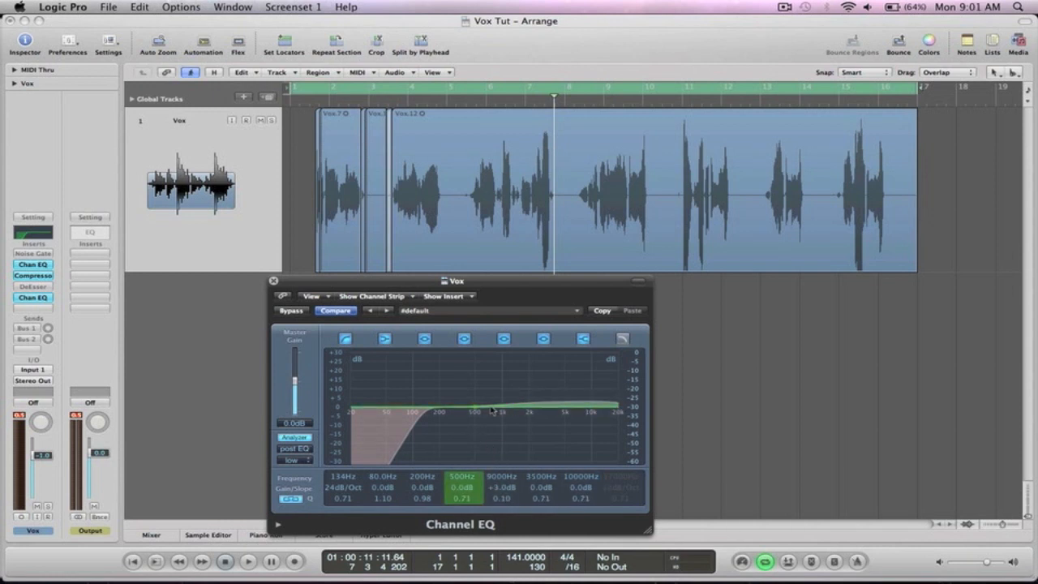
key("Return")
key("space")
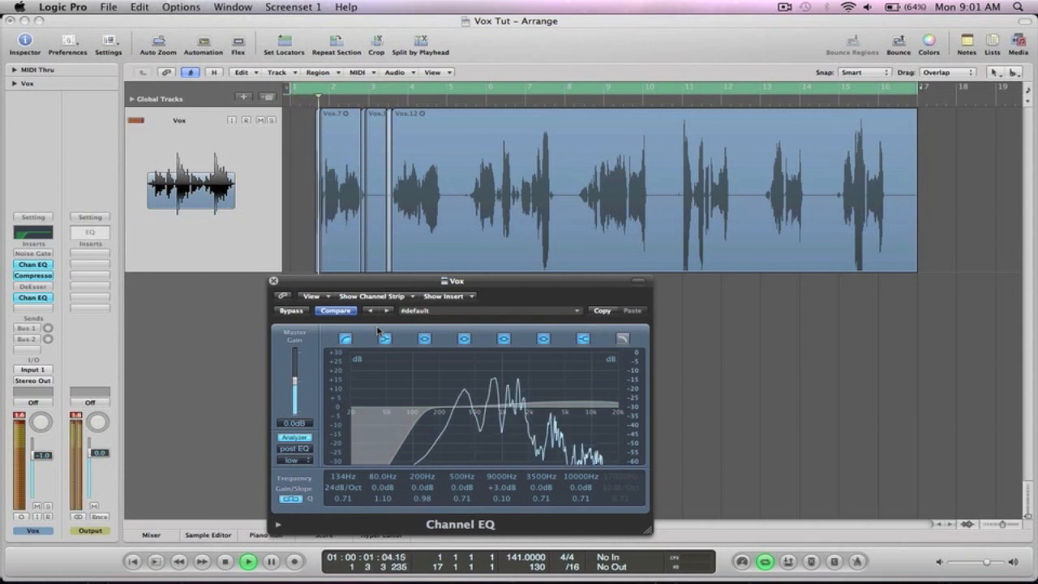
Step: Lower the Vox channel fader to -3.5 dB, replay the vocal to check its level, and close the Channel EQ
key("space")
left_click_drag(35, 457, 35, 463)
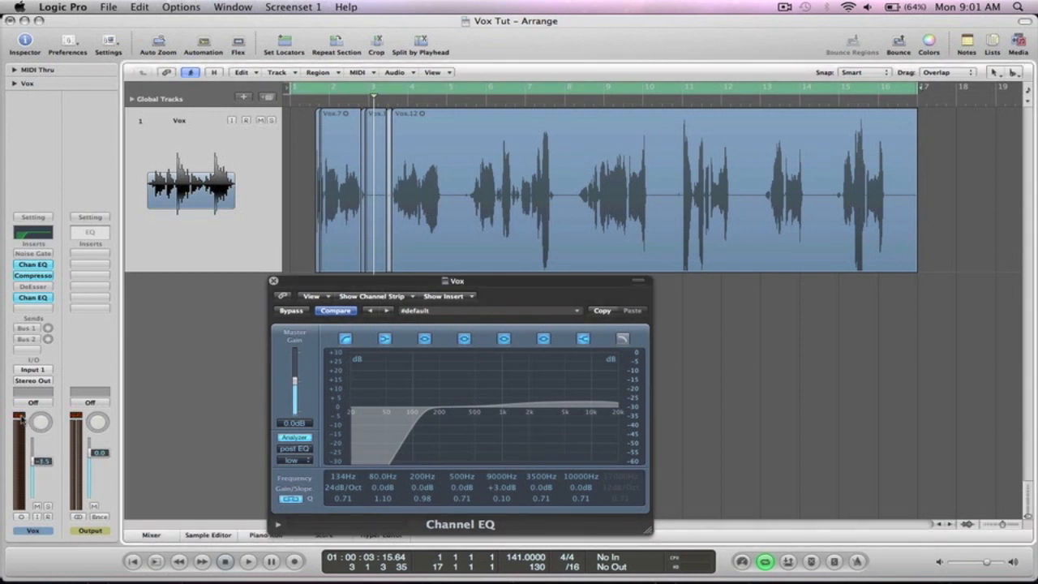
key("Return")
key("space")
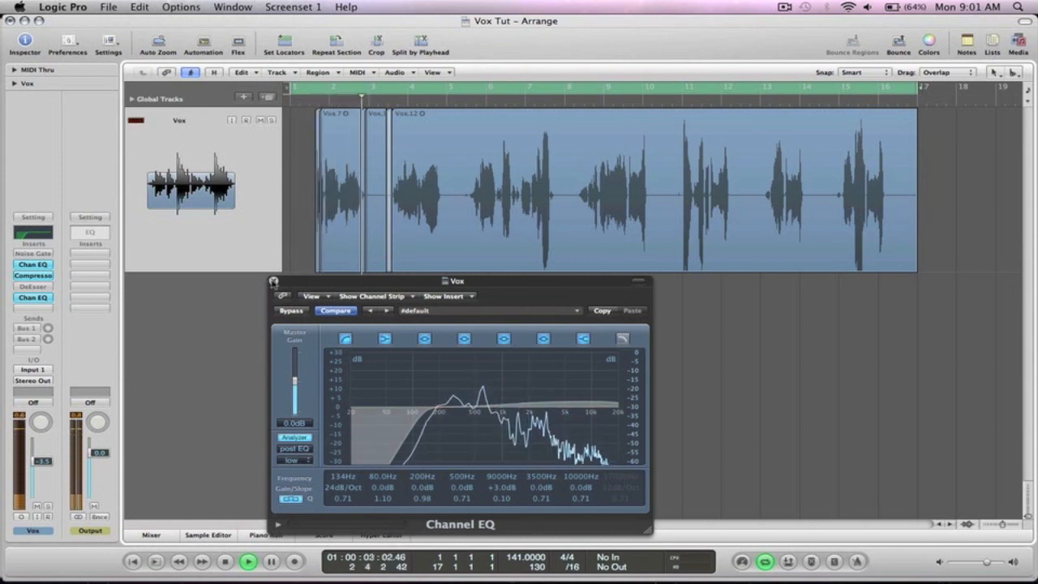
left_click(274, 280)
key("space")
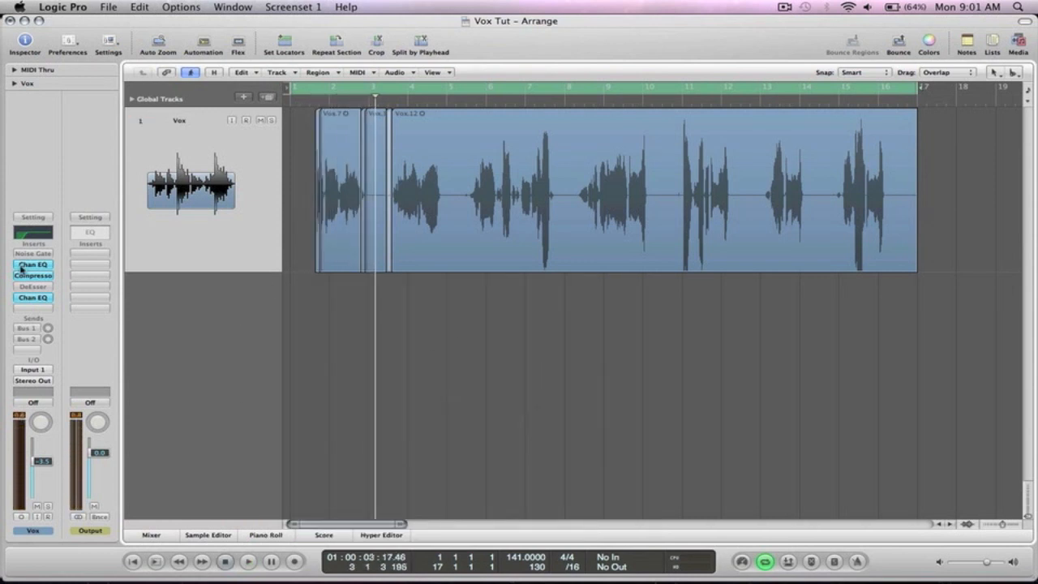
Step: Activate the vocal's Bus 1 send to the Reverb channel and inspect its PlatinumVerb settings
left_click(533, 310, "ctrl+alt")
left_click_drag(936, 307, 252, 99)
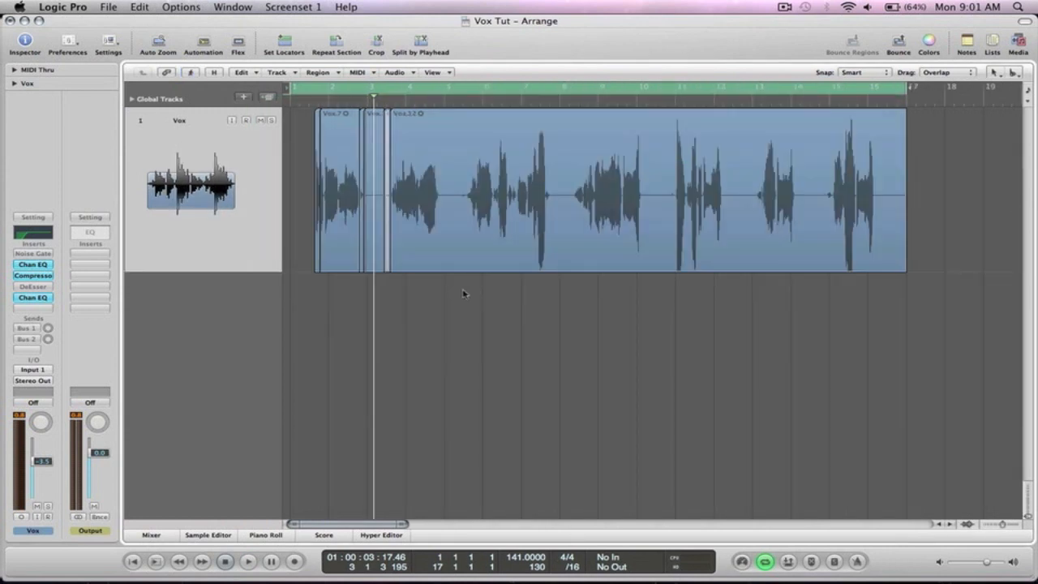
left_click(26, 327)
left_click(26, 328)
left_click(89, 253)
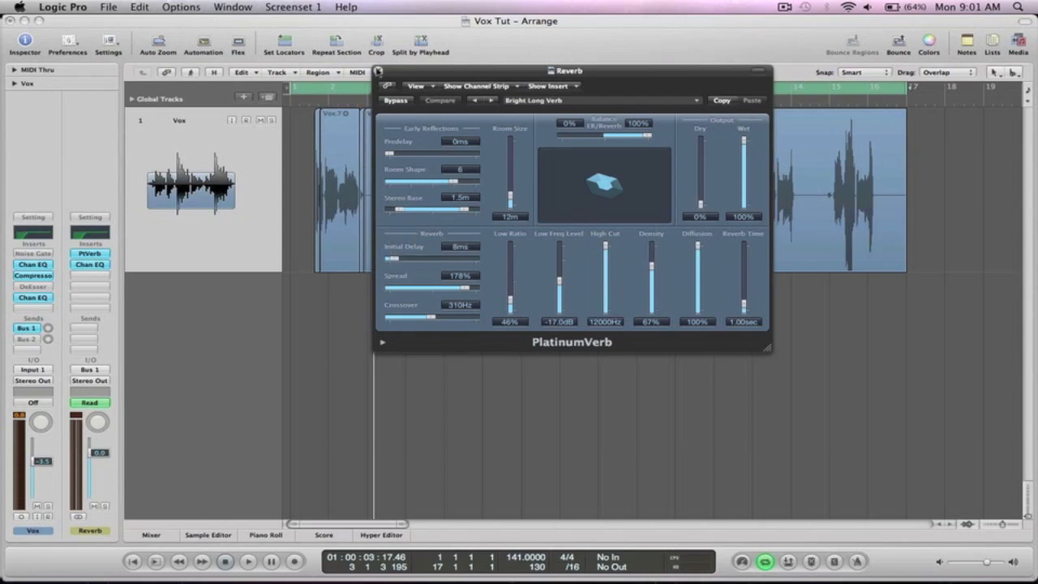
left_click(377, 71)
Step: Raise the vocal's Bus 1 reverb send during playback and audition the Reverb channel in solo
key("space")
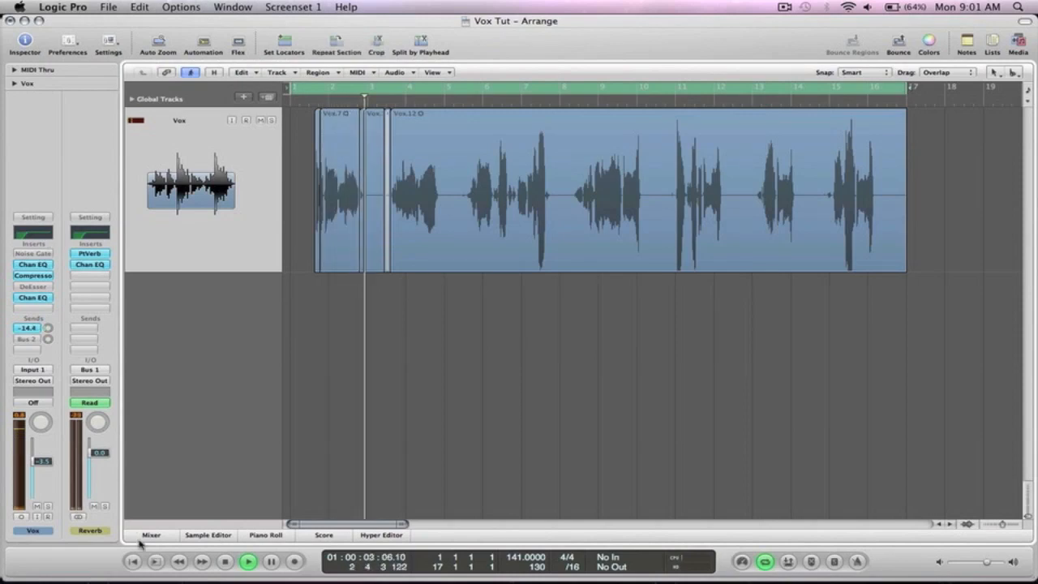
left_click_drag(49, 330, 47, 321)
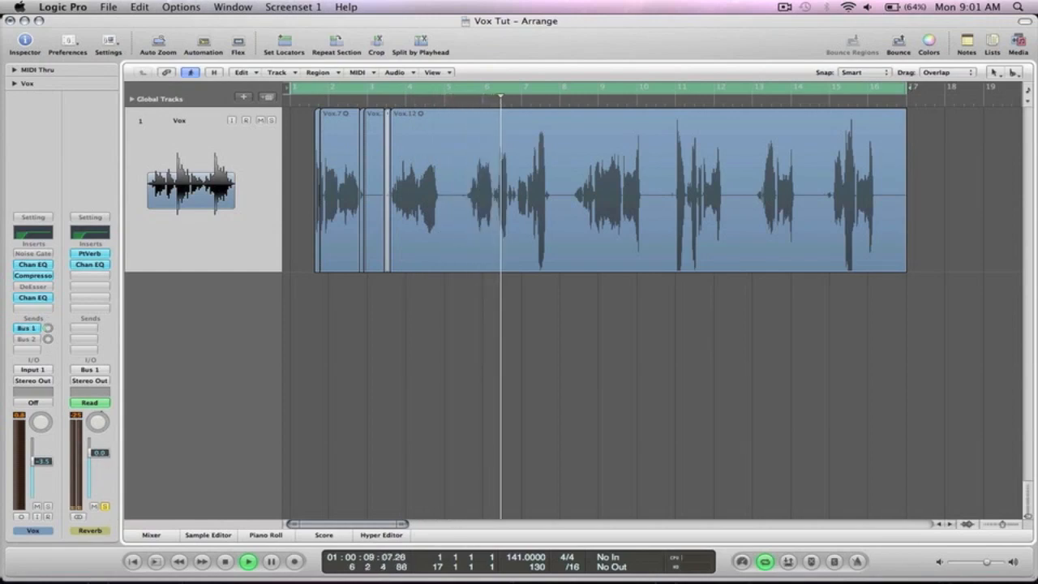
mouse_move(102, 451)
left_mouse_down()
mouse_move(105, 441)
mouse_move(104, 454)
left_mouse_up()
left_click(106, 508)
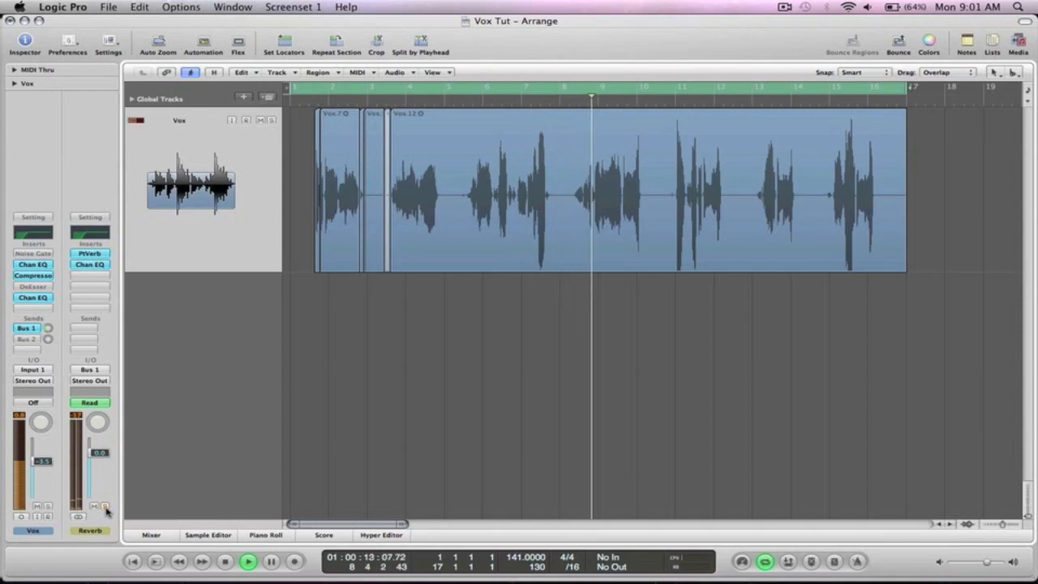
Step: Stop playback and inspect the low-cut settings of the Reverb channel's Channel EQ
key("space")
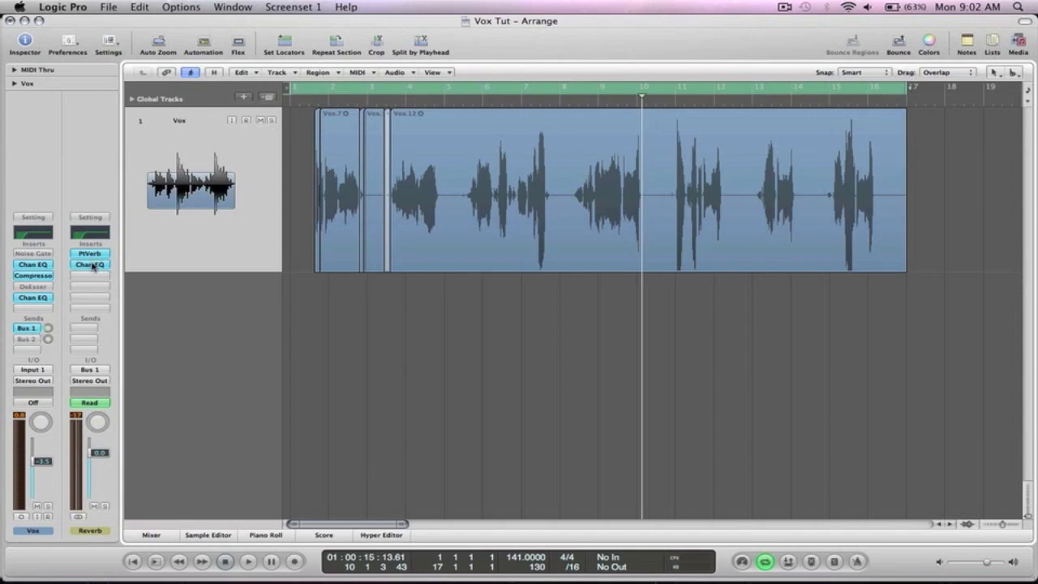
left_click(92, 265)
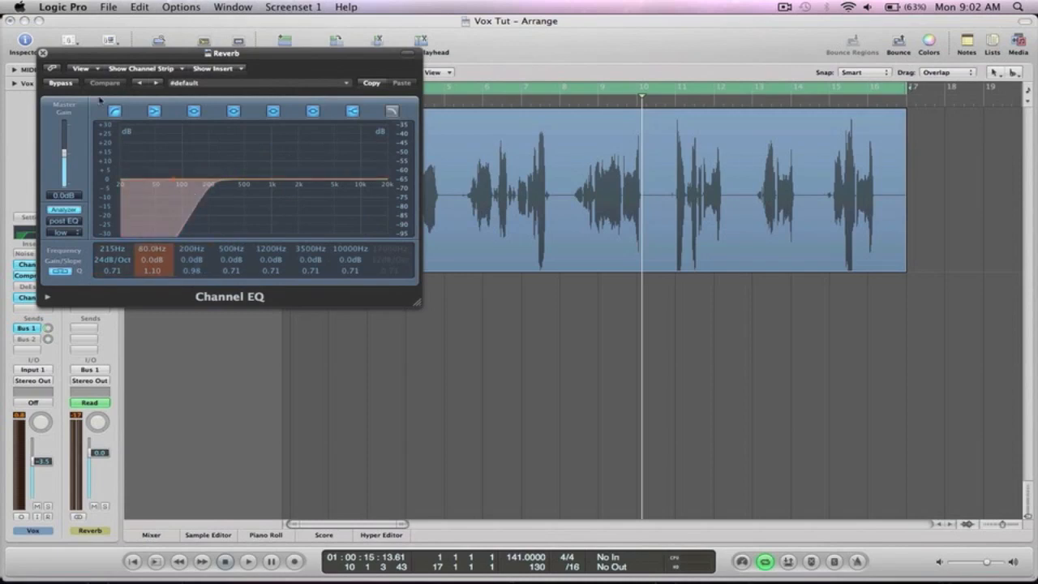
left_click(43, 53)
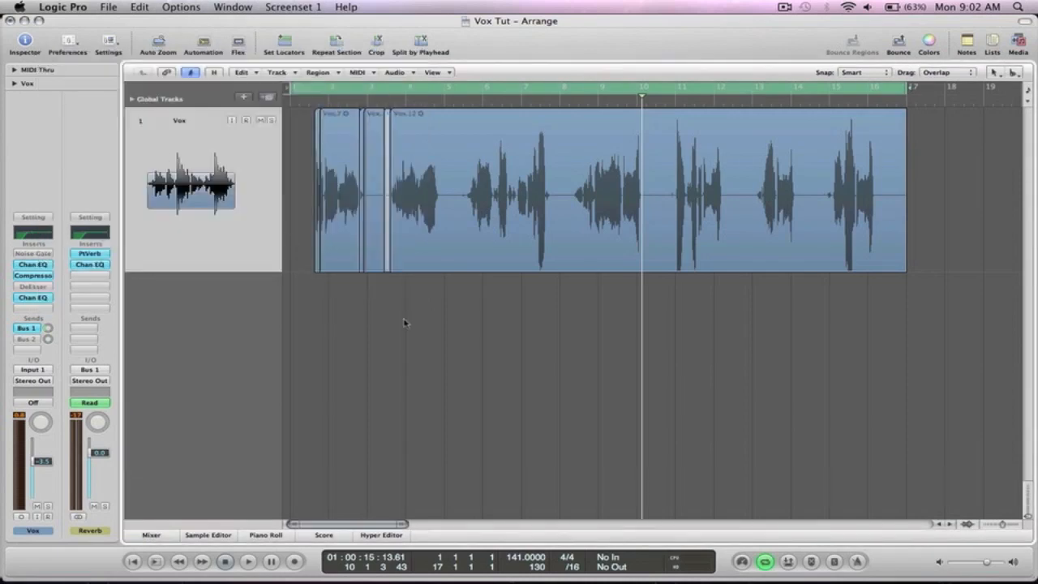
Step: Activate the vocal's Bus 2 send to the Delay channel, open its Tape Delay, and play from the start
left_click(24, 343)
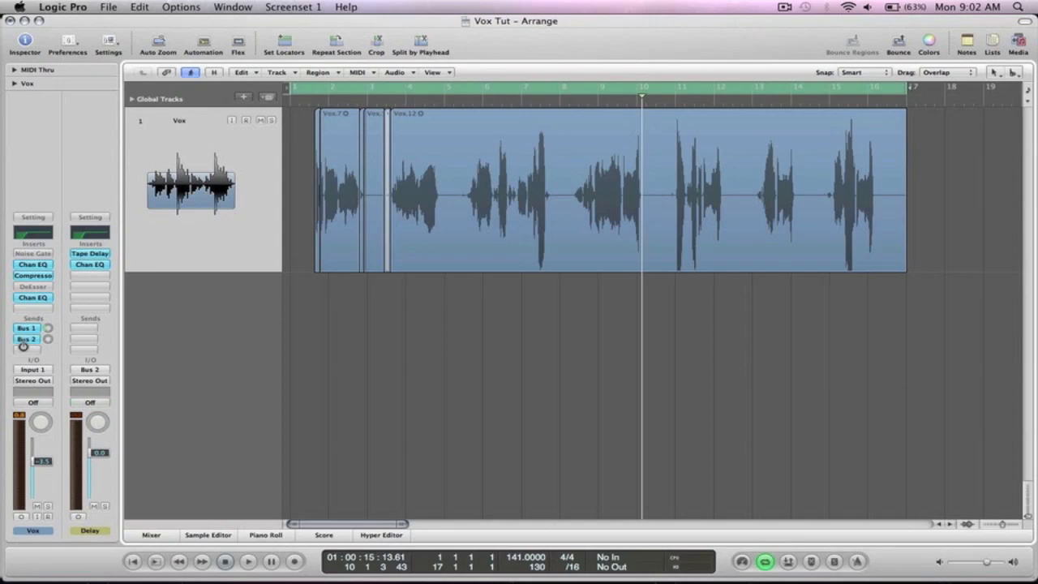
left_click(91, 254)
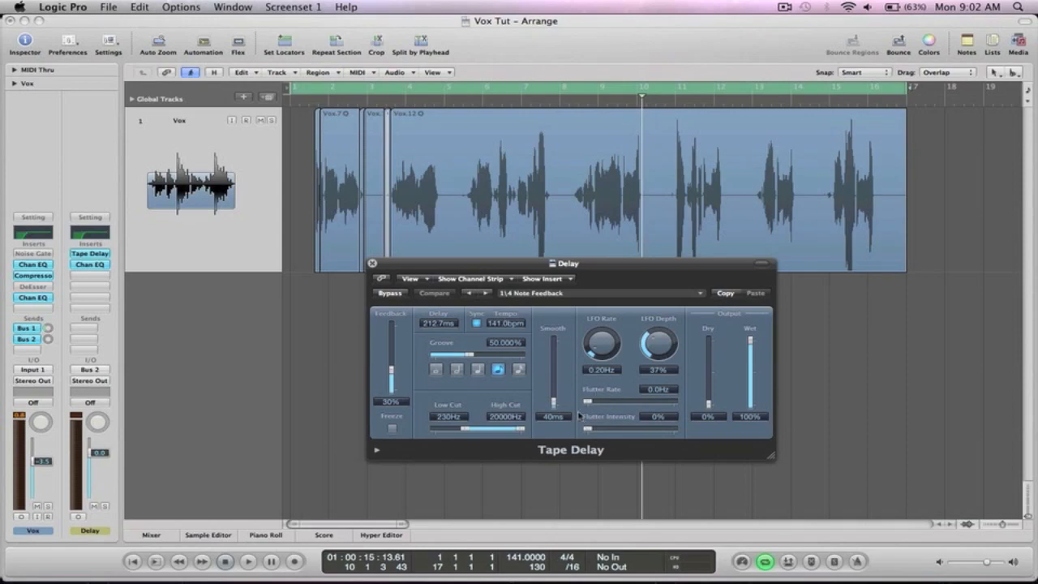
key("Return")
key("space")
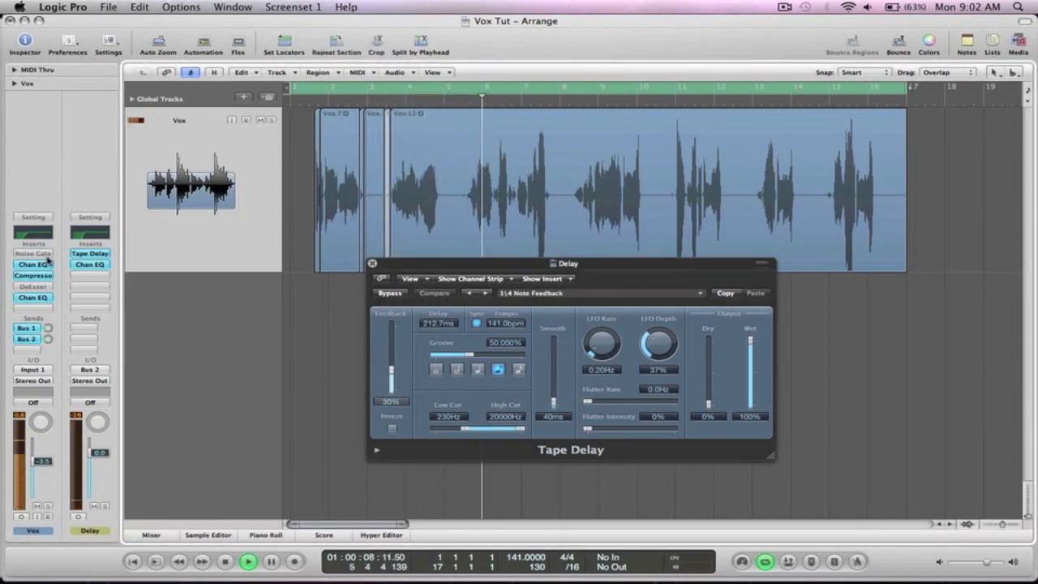
Step: Set the vocal's Bus 2 delay send level to -23.0 dB during playback, and close the Tape Delay
left_click(49, 340)
left_click_drag(49, 341, 45, 271)
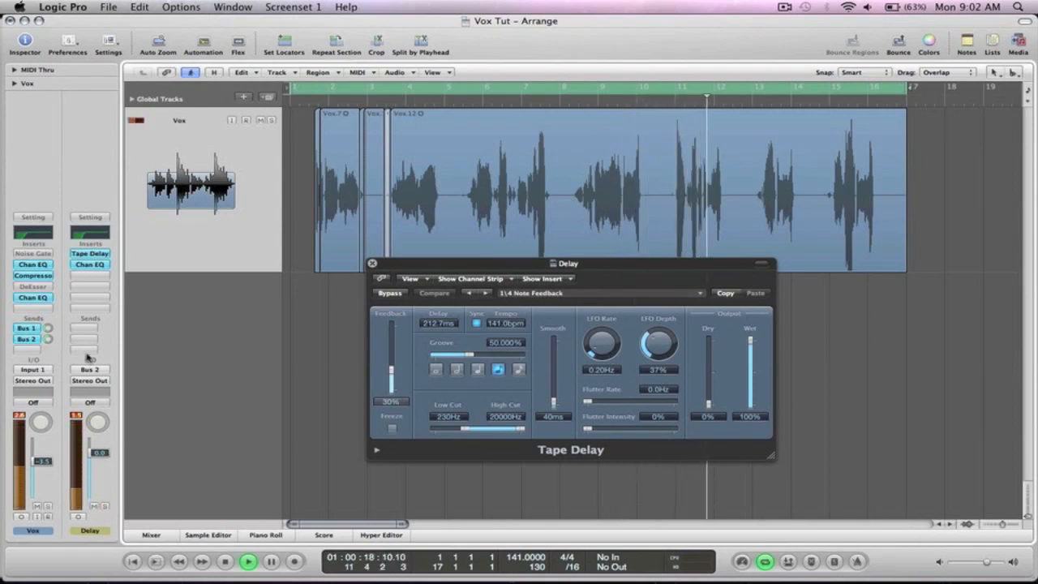
left_click_drag(49, 341, 50, 441)
key("space")
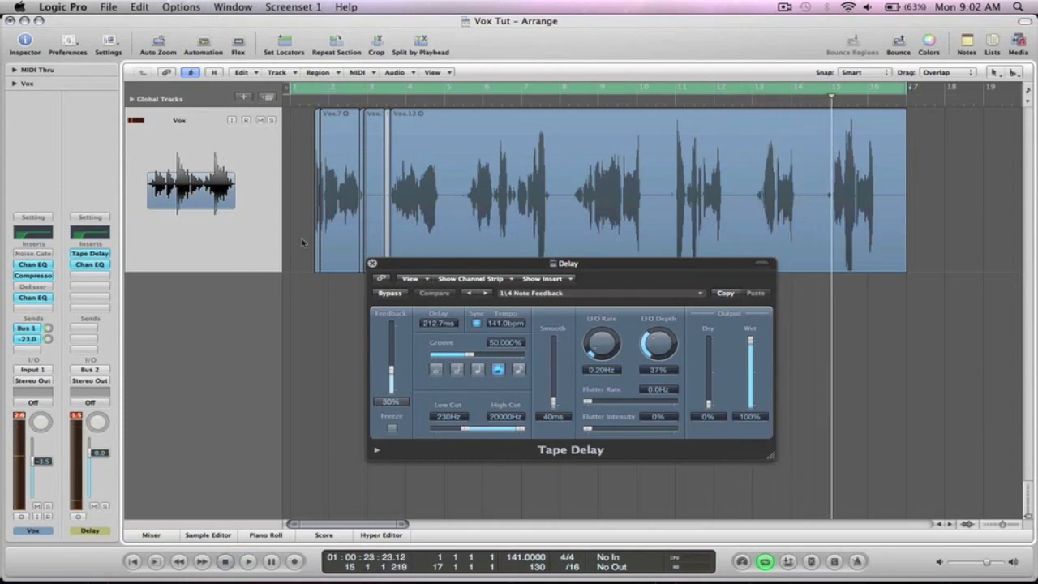
left_click(371, 263)
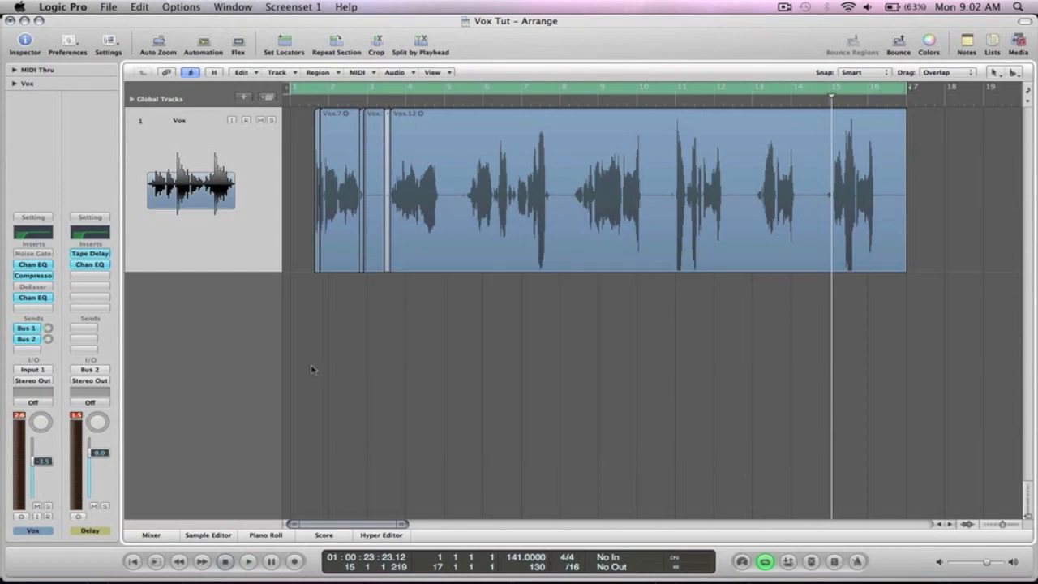
Step: Play the opening bars of the vocal with the reverb and delay sends active
left_click(365, 324, "ctrl+alt")
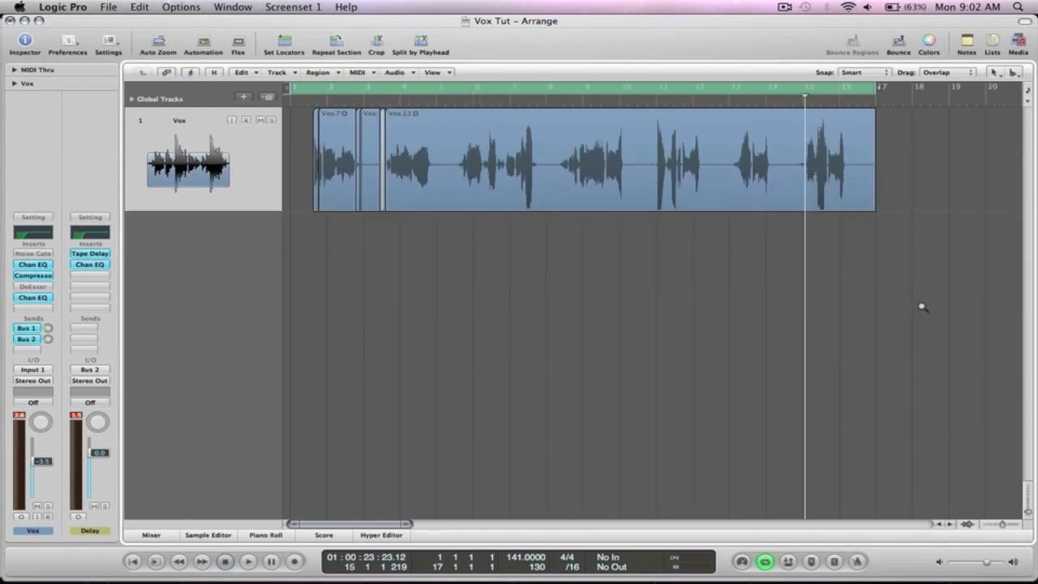
left_click_drag(884, 278, 277, 89)
key("Return")
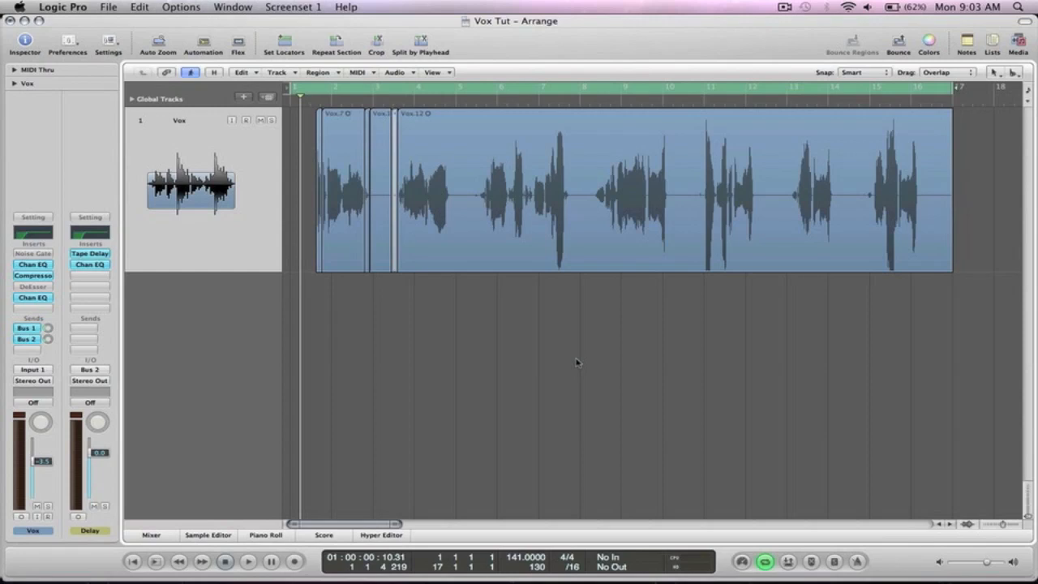
left_click(626, 332, "ctrl+alt")
key("space")
left_click_drag(917, 253, 332, 132)
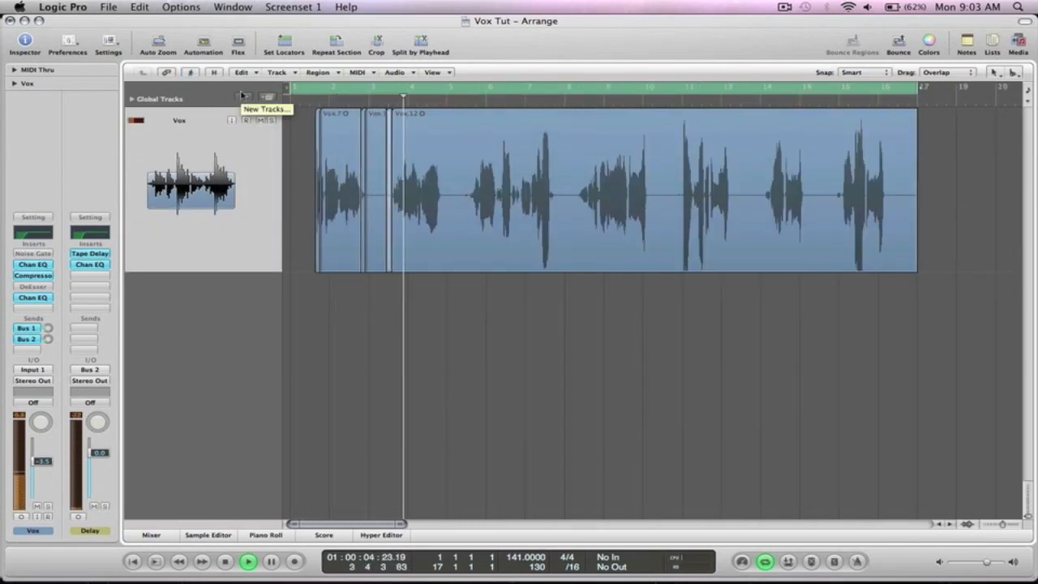
key("space")
Step: Select all vocal regions, show the track's volume automation, and play the vocal up to its loud peak before bar 8
key("super+a")
key("a")
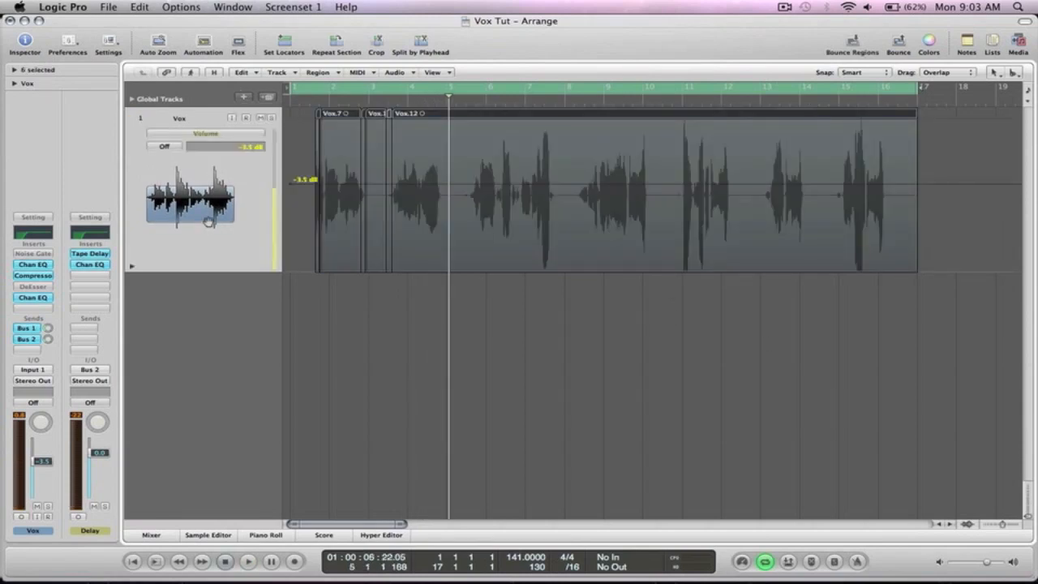
left_click_drag(945, 298, 276, 104)
key("space")
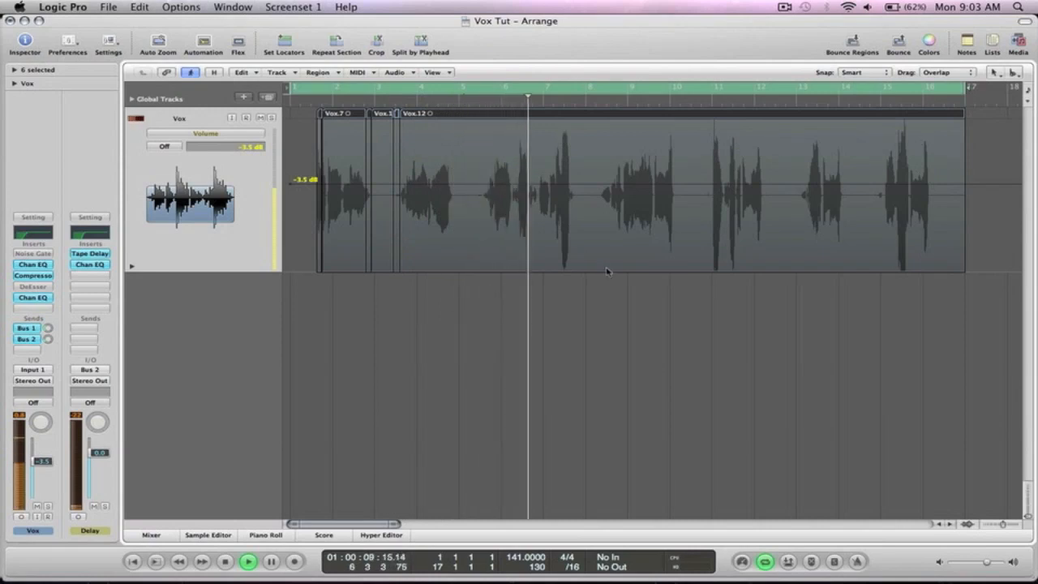
key("space")
Step: Turn off cycling, automate a volume dip to -5.6 dB over the loud peak between bars 7 and 8, and play that passage
left_click_drag(612, 298, 543, 105)
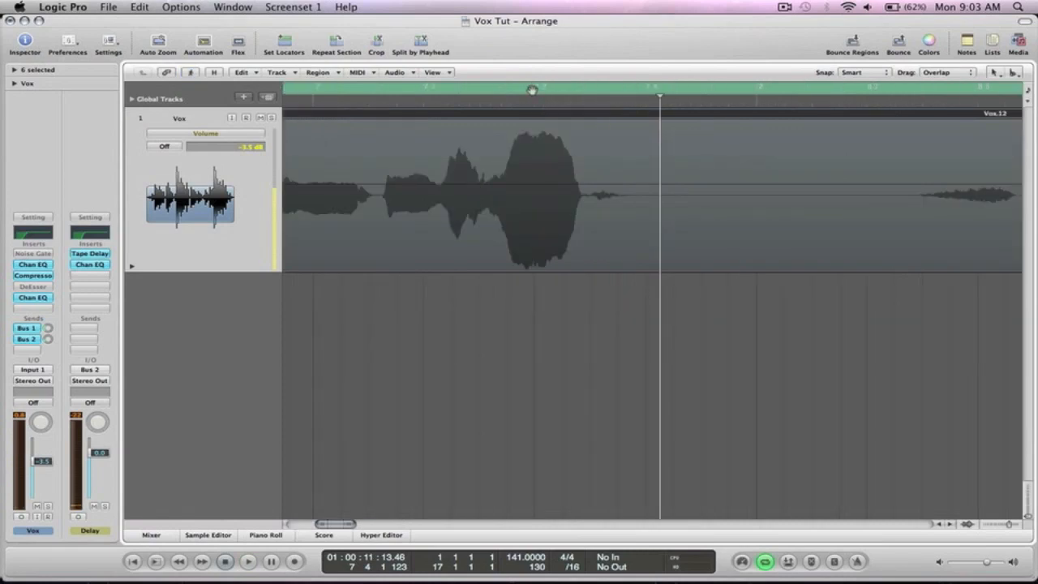
left_click(531, 91)
left_click(504, 185)
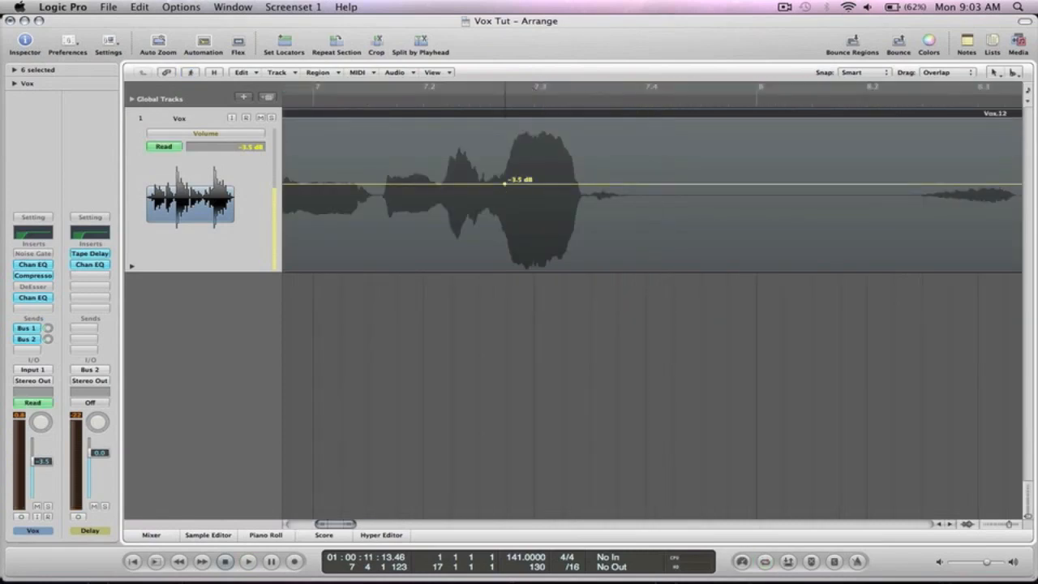
left_click(503, 184)
left_click(596, 184)
left_click_drag(519, 185, 518, 194)
left_click(572, 310, "ctrl+alt")
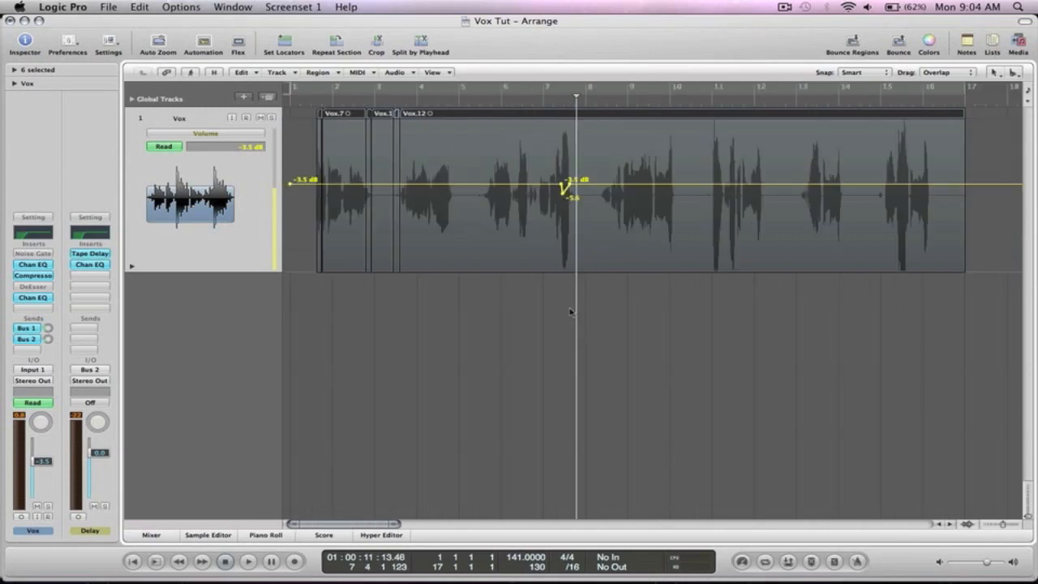
double_click(546, 102)
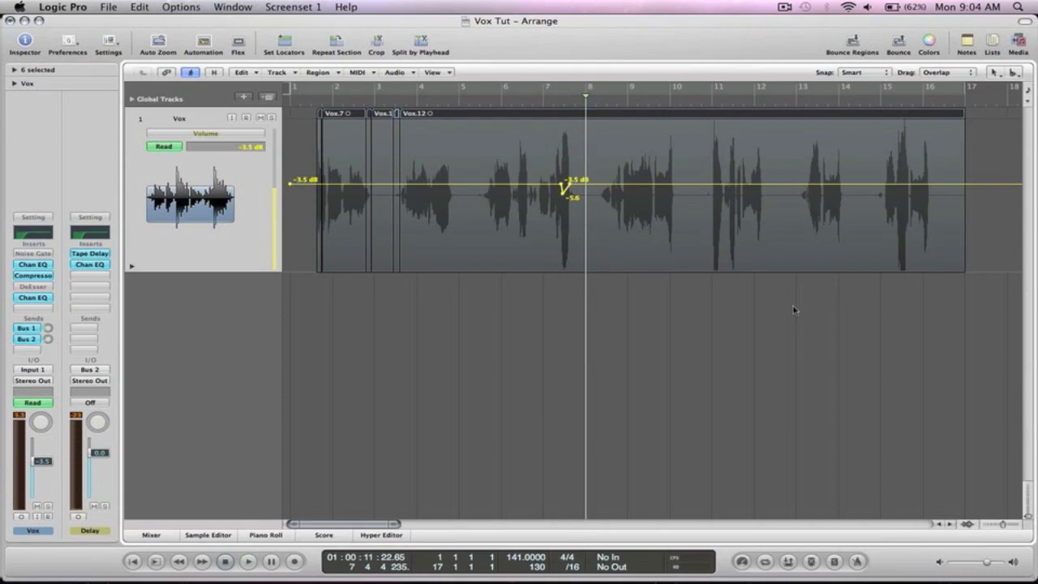
Step: Automate a volume dip to -15.2 dB over the vocal's loud peak at bar 11, and play that passage
left_click_drag(792, 294, 689, 114)
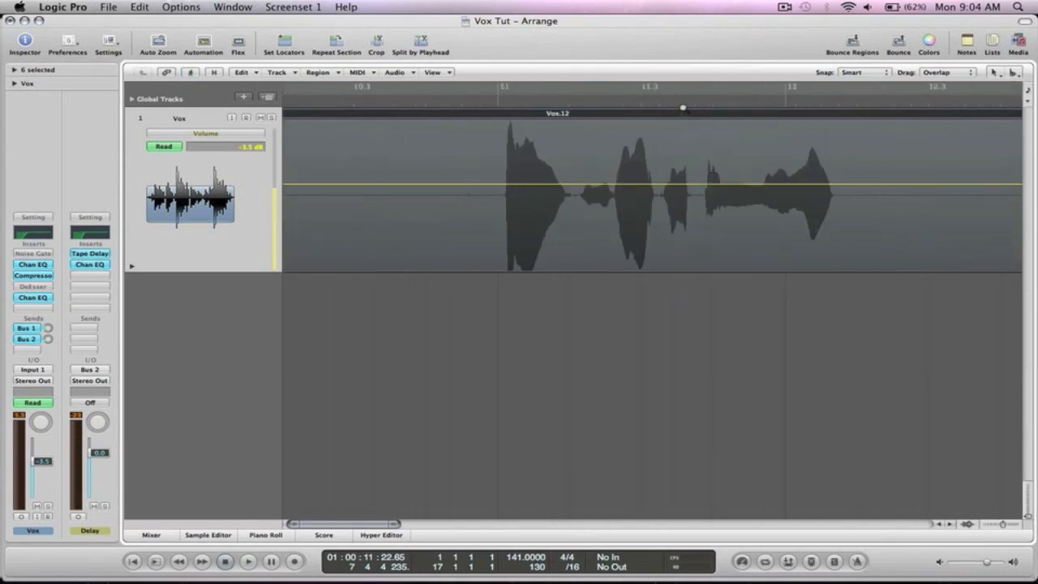
left_click(503, 185)
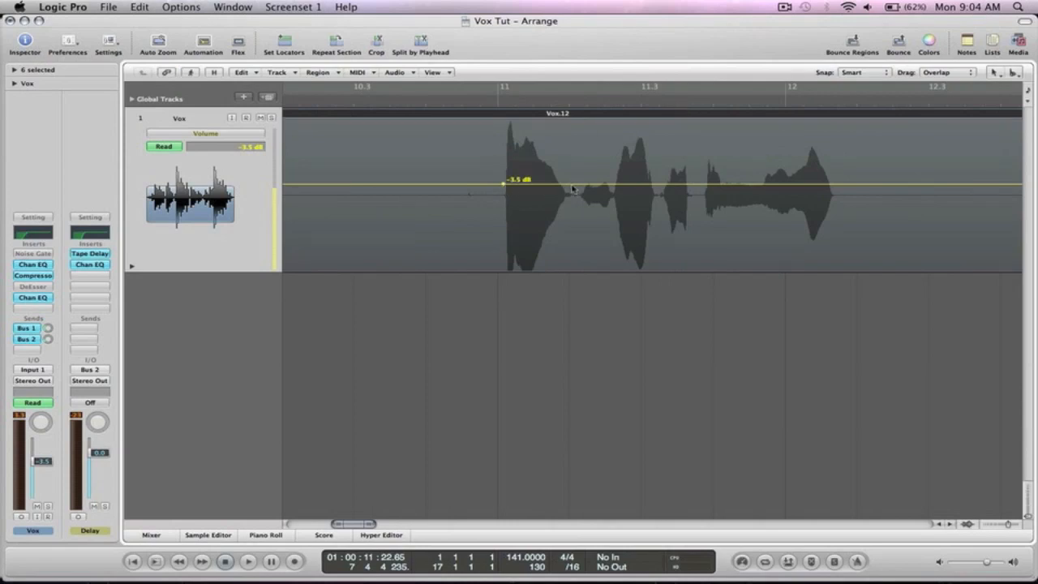
left_click(567, 185)
left_click_drag(513, 185, 513, 226)
double_click(355, 99)
key("space")
left_click_drag(513, 230, 507, 226)
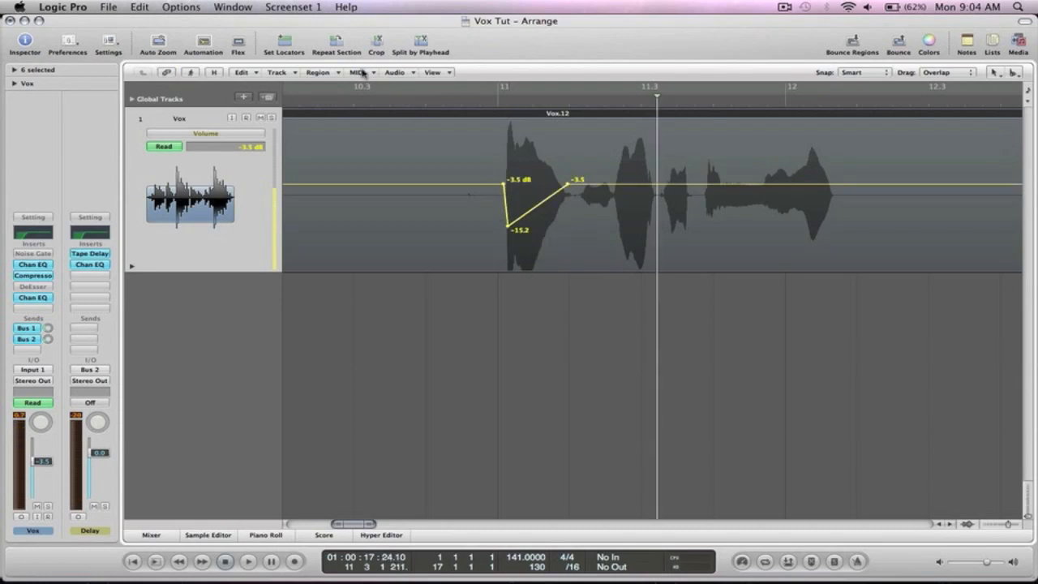
double_click(362, 106)
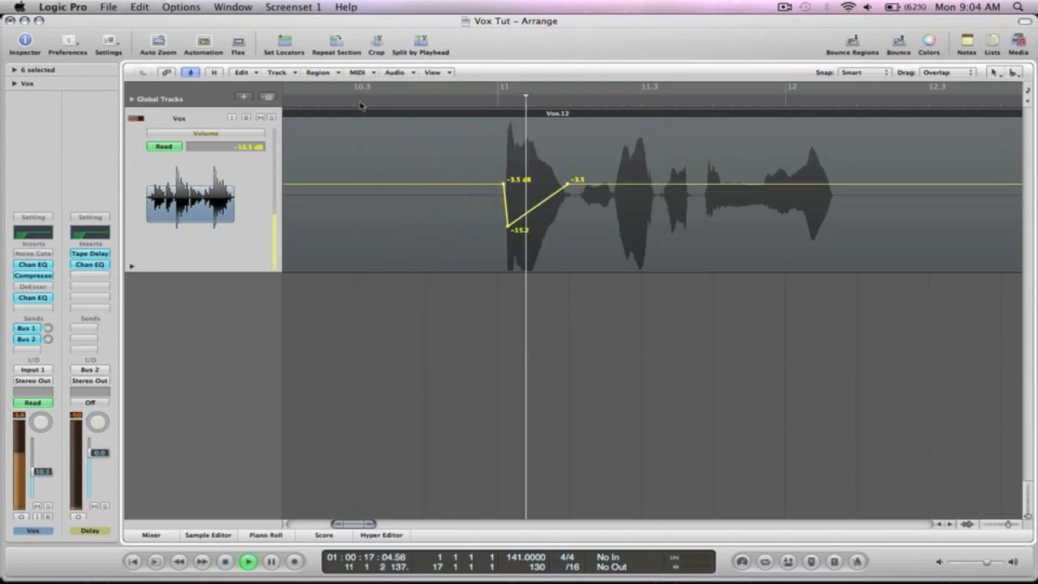
key("space")
Step: Set the low point of the bar 11 volume dip to -8.5 dB, and play the passage from bar 10
left_click_drag(509, 230, 508, 206)
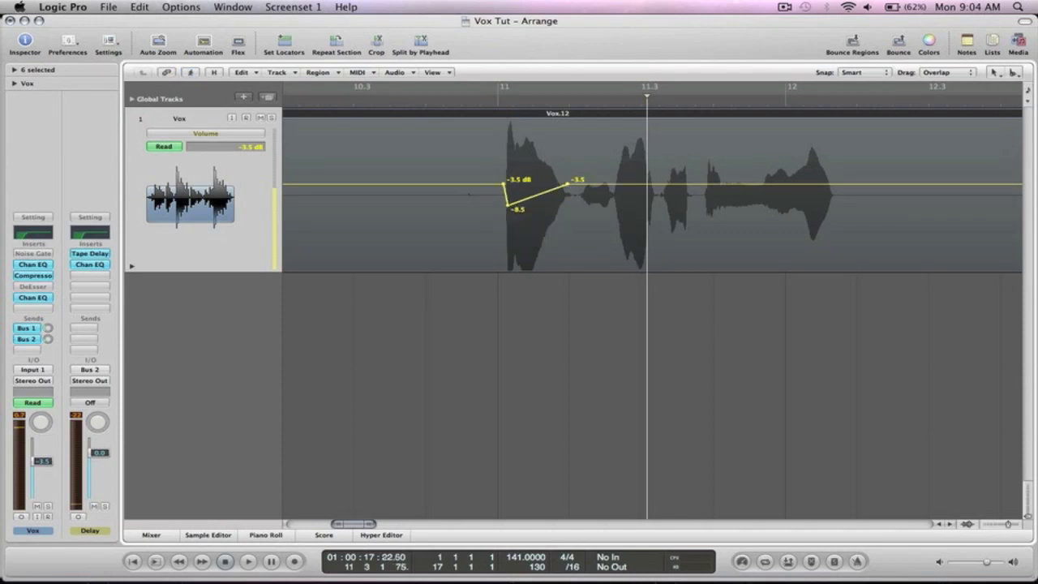
left_click(313, 106)
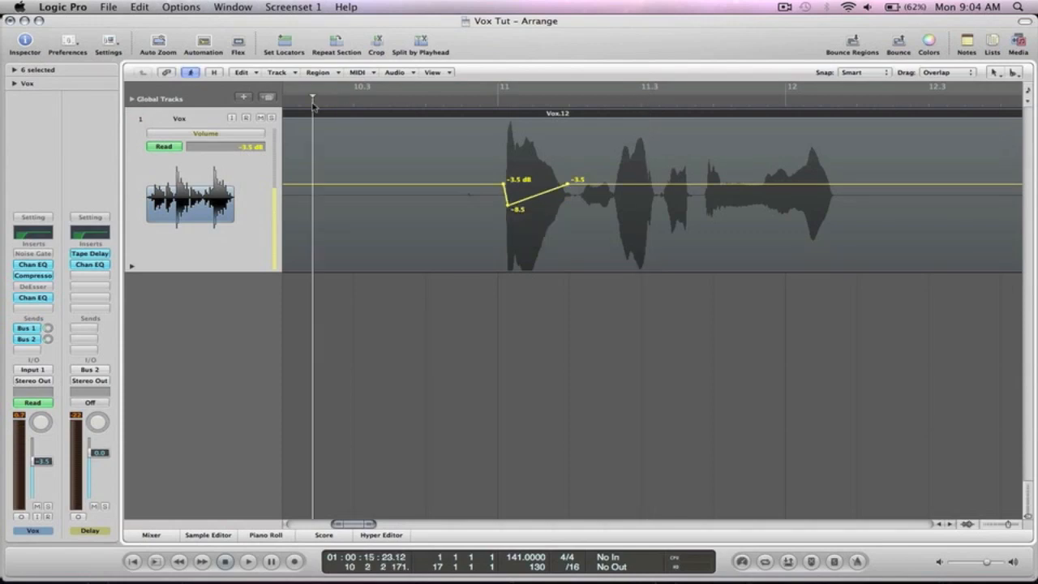
key("z")
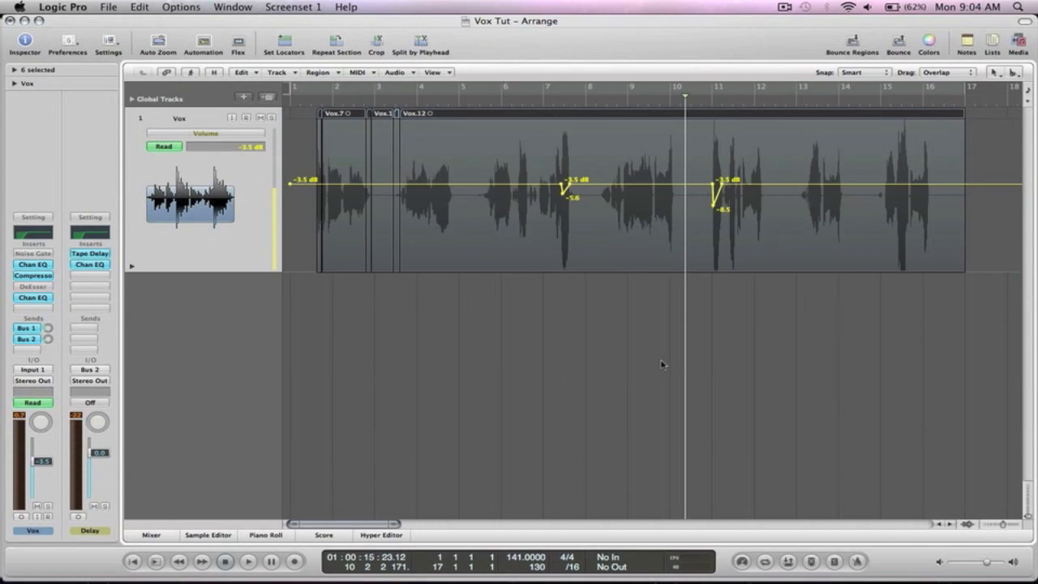
left_click(745, 340)
key("space")
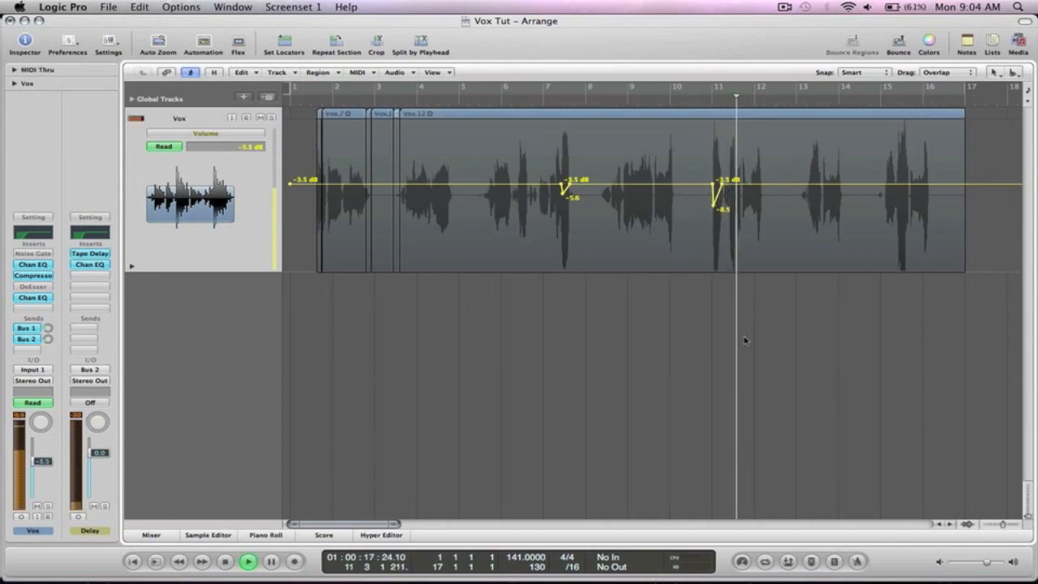
key("space")
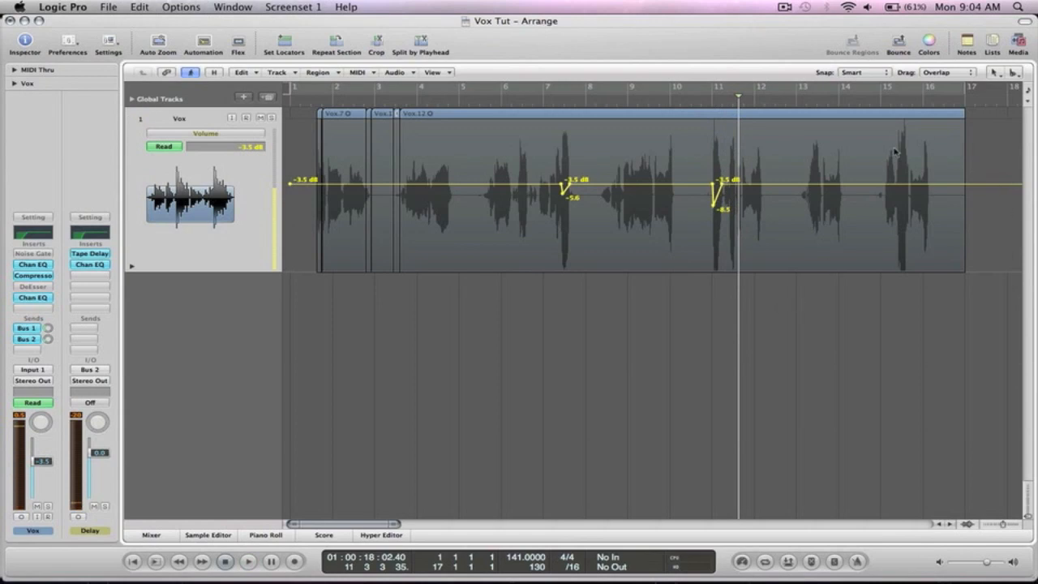
Step: Automate the vocal's volume to -2.8 dB for the closing phrases from about bar 13 to just before bar 17, with -3.5 dB points outside
scroll(460, 325, "down", 1)
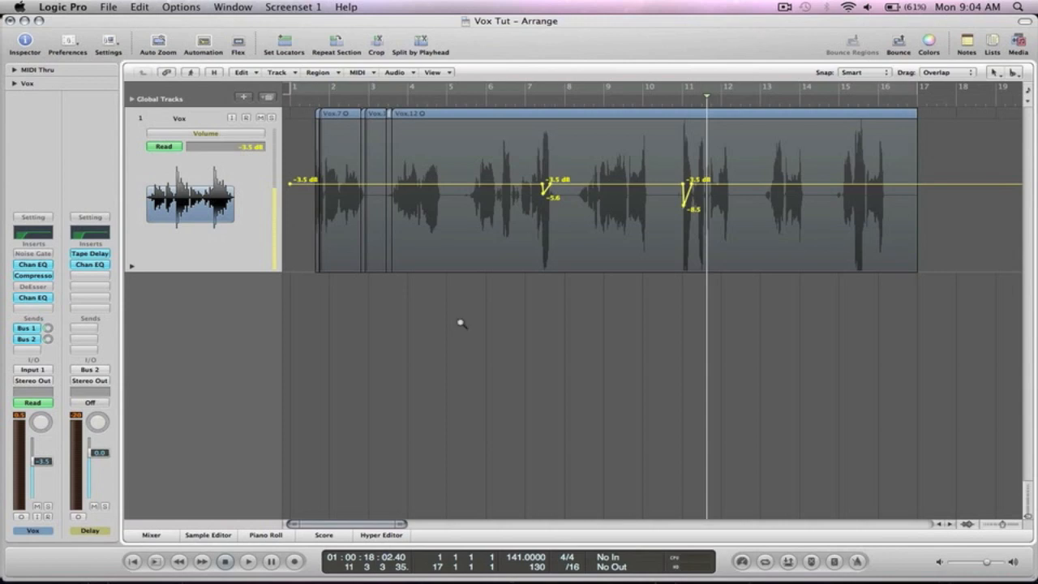
key("ctrl+Left")
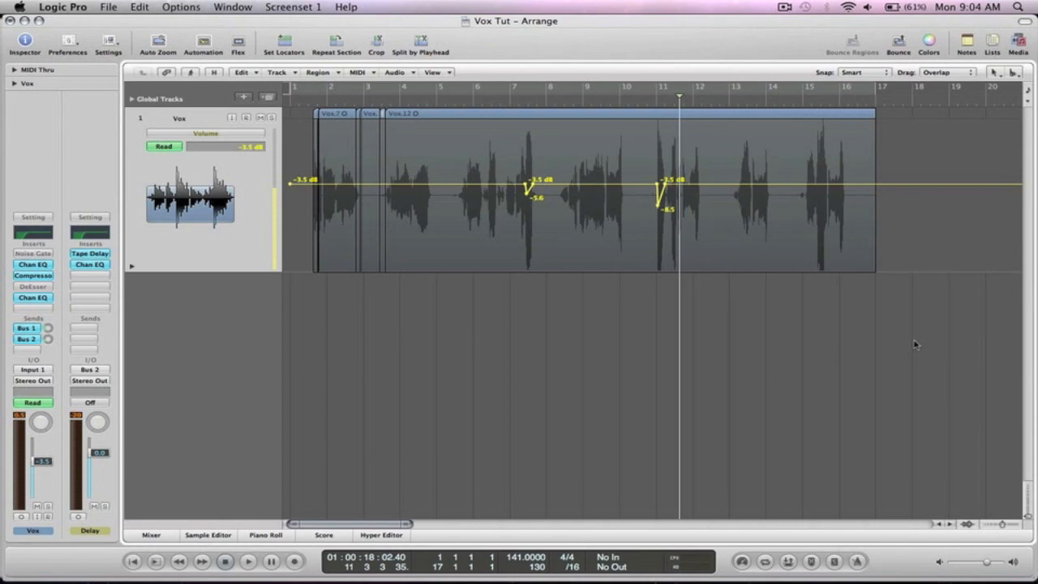
left_click_drag(946, 308, 667, 108)
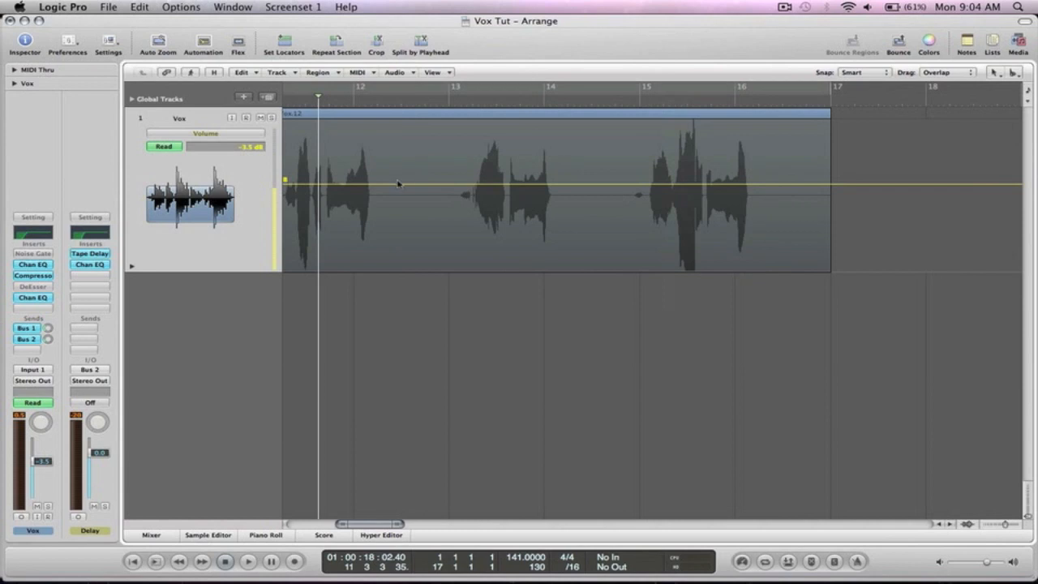
left_click(436, 184)
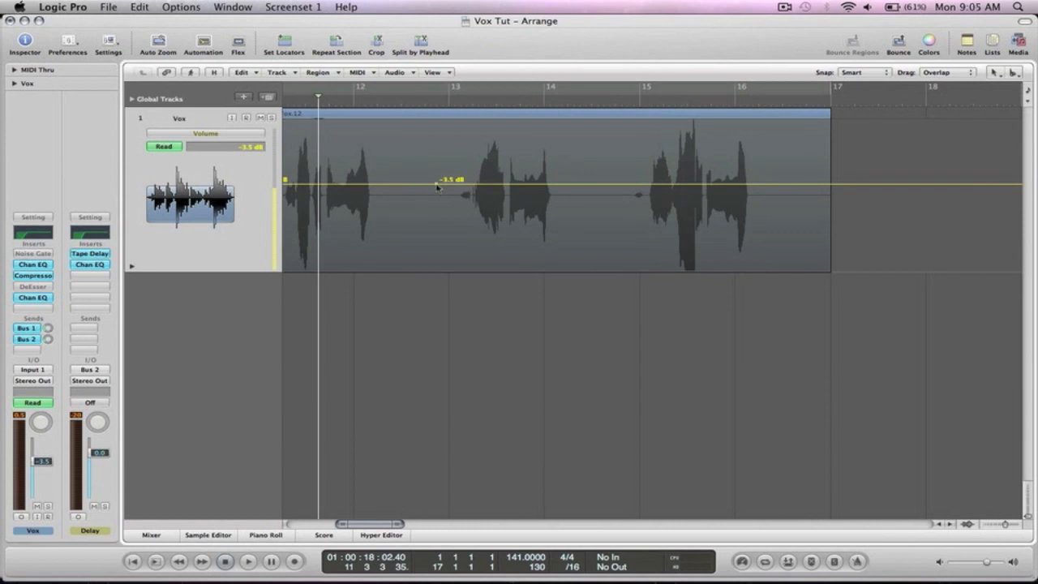
left_click(824, 185)
left_click(800, 184)
left_click(450, 184)
left_click_drag(627, 187, 628, 182)
left_click(668, 300, "ctrl+alt")
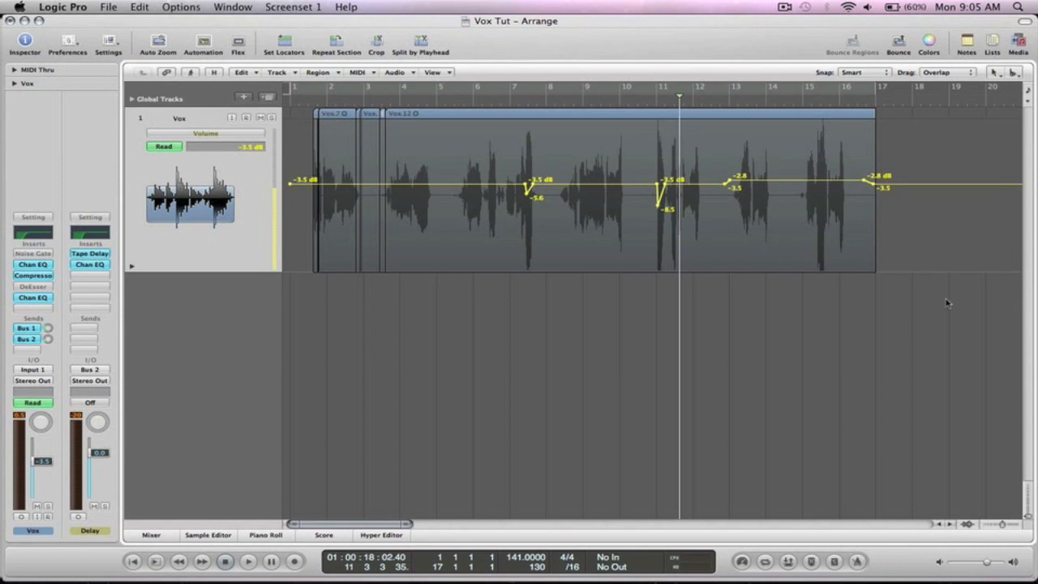
key("ctrl+Left")
key("ctrl+Left")
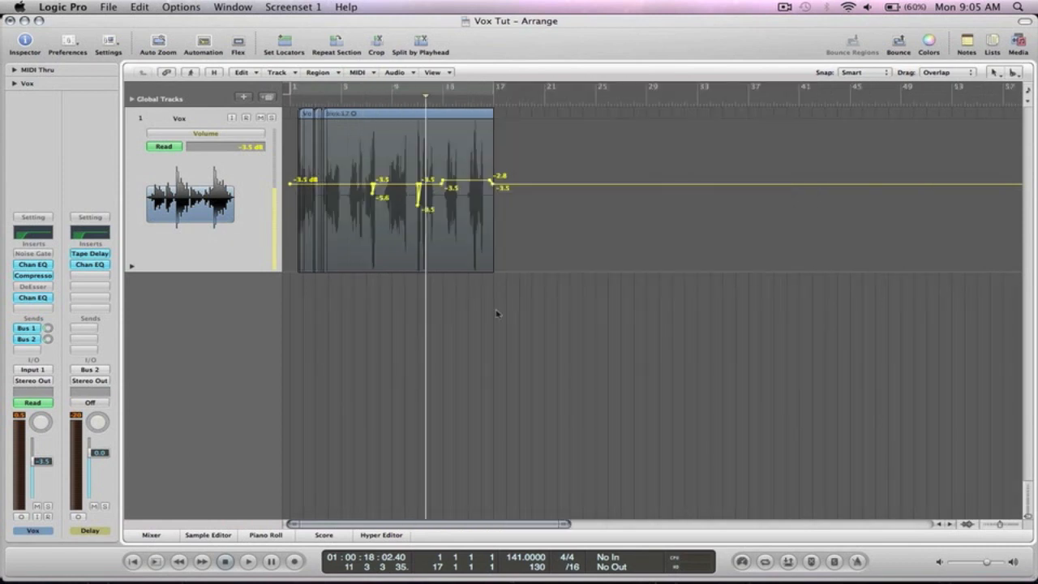